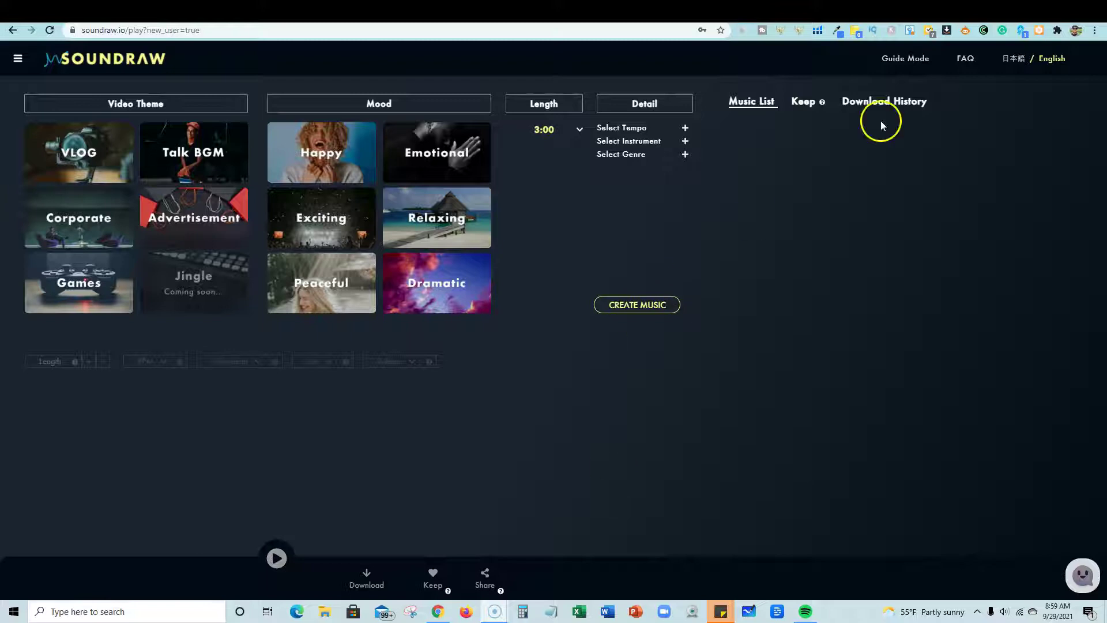
Switch to the AppSumo SOUNDRAW deal page and scroll to Plans and Features, showing License Tier 1 at $69.00
click(895, 12)
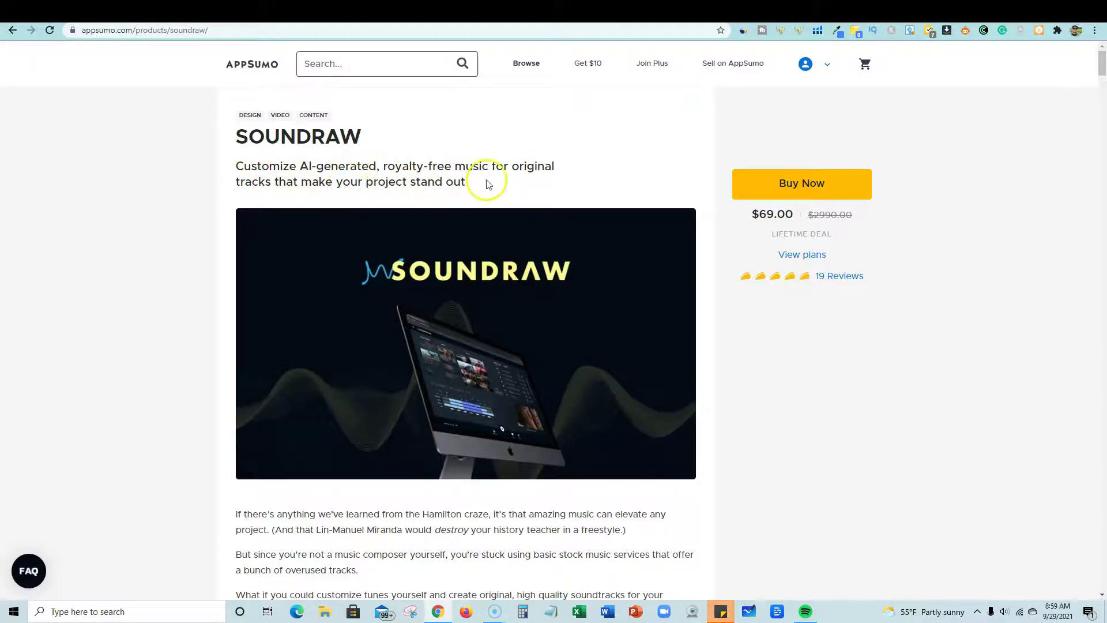
scroll(498, 341, down, 5)
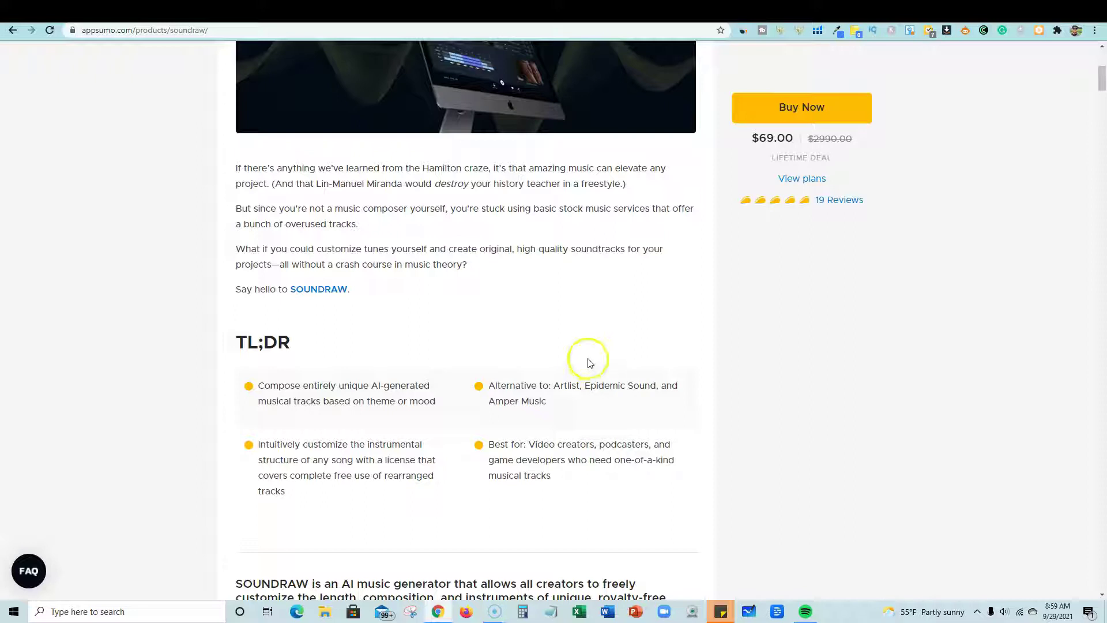
scroll(589, 360, down, 1)
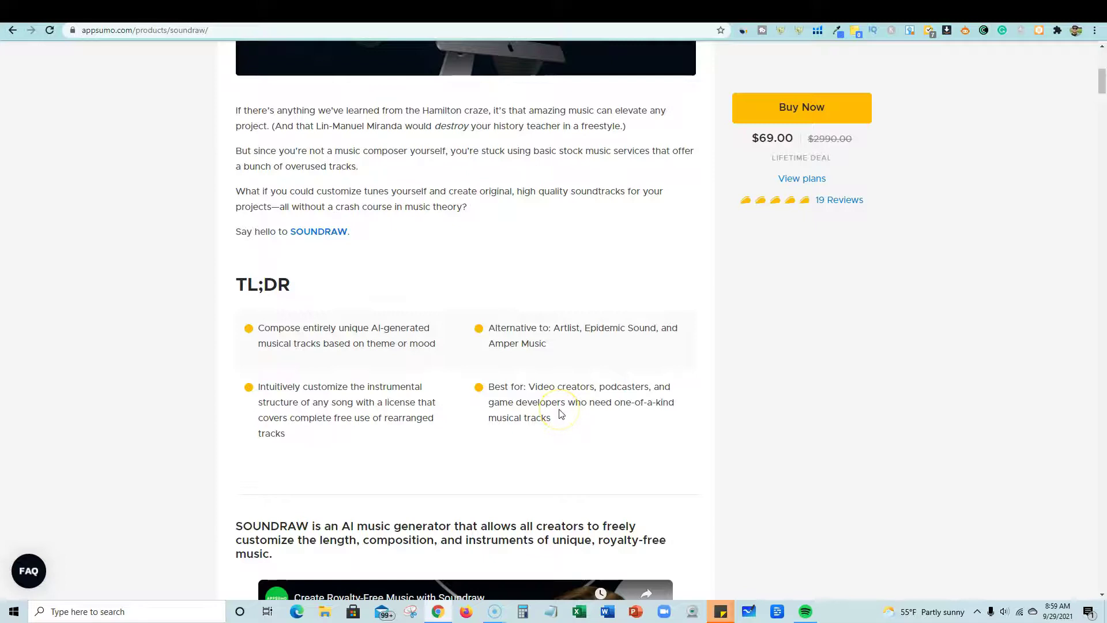
scroll(553, 341, up, 5)
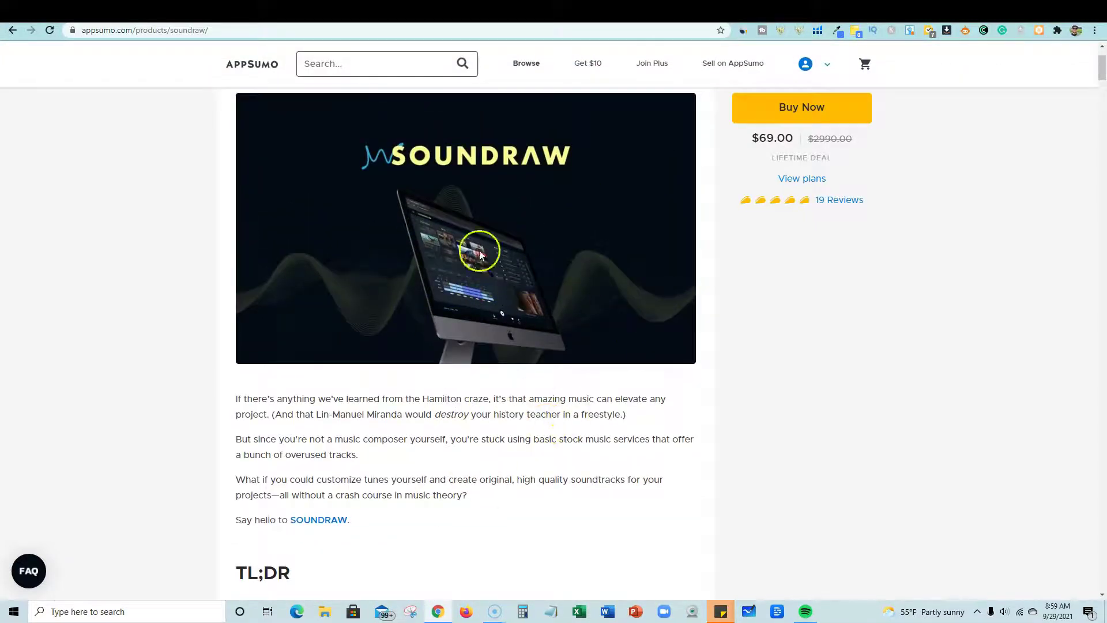
scroll(517, 416, down, 5)
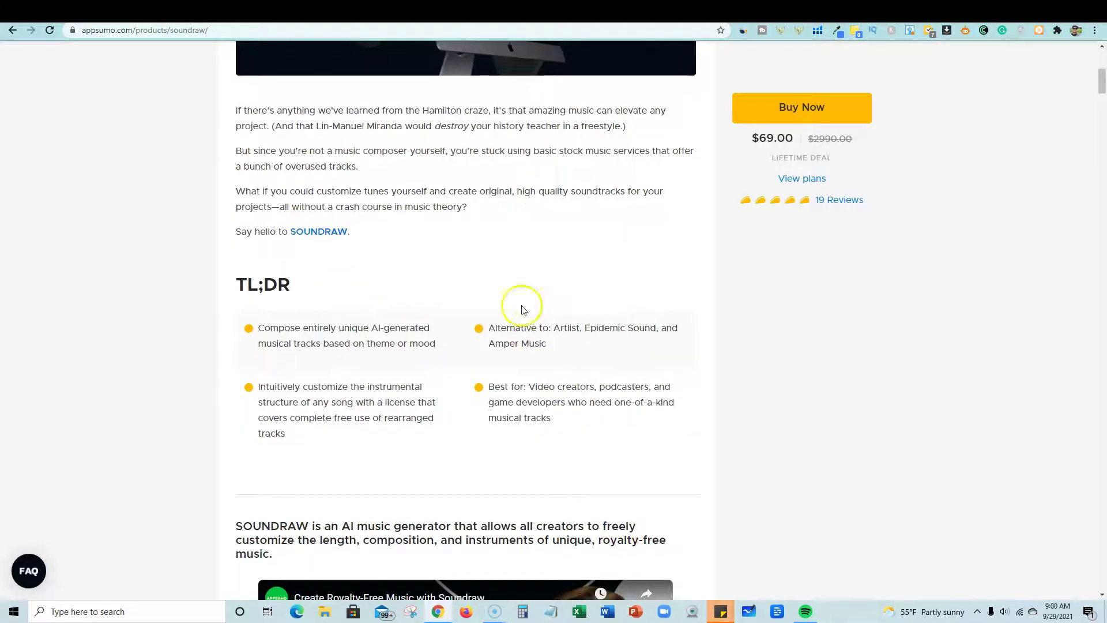
scroll(470, 357, down, 10)
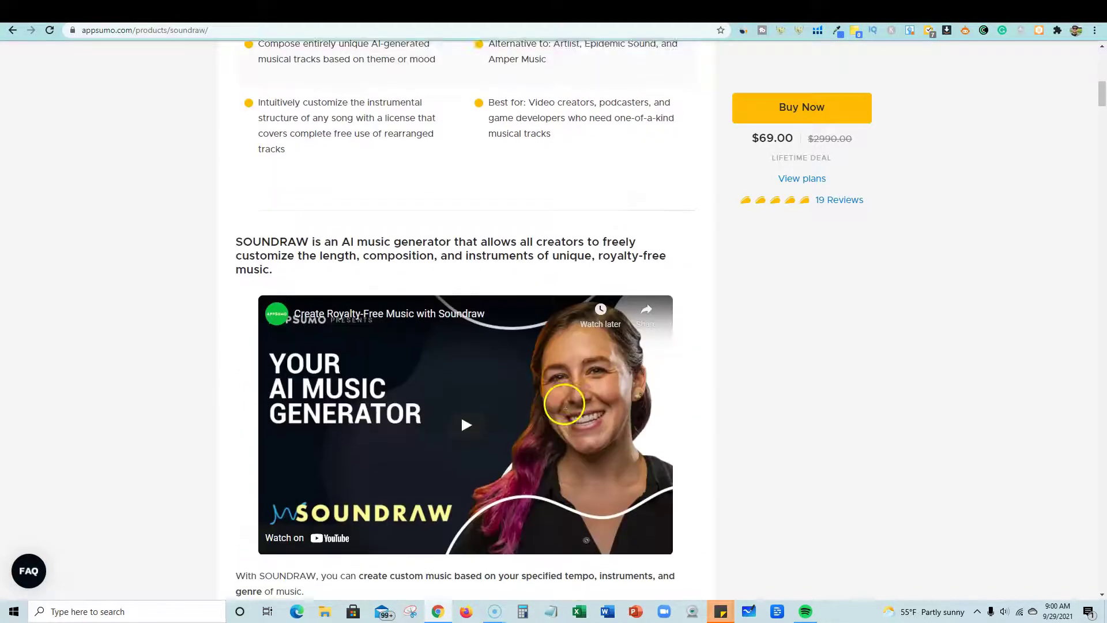
scroll(563, 398, up, 5)
scroll(656, 437, down, 4)
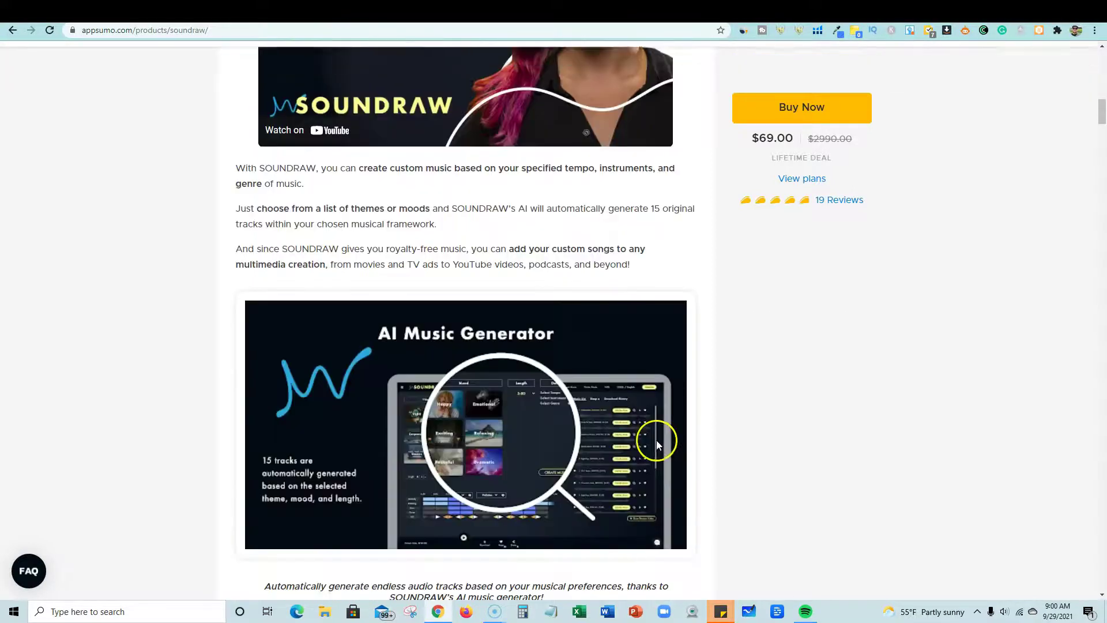
scroll(579, 275, up, 4)
scroll(709, 249, down, 1)
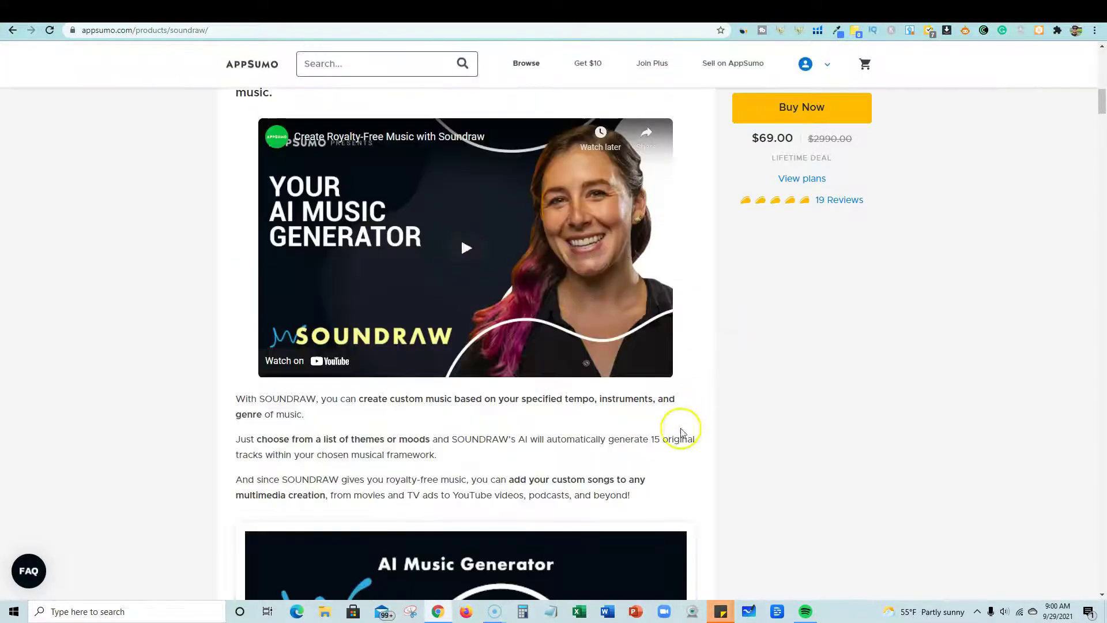
scroll(682, 434, down, 3)
scroll(661, 405, down, 3)
scroll(655, 402, down, 4)
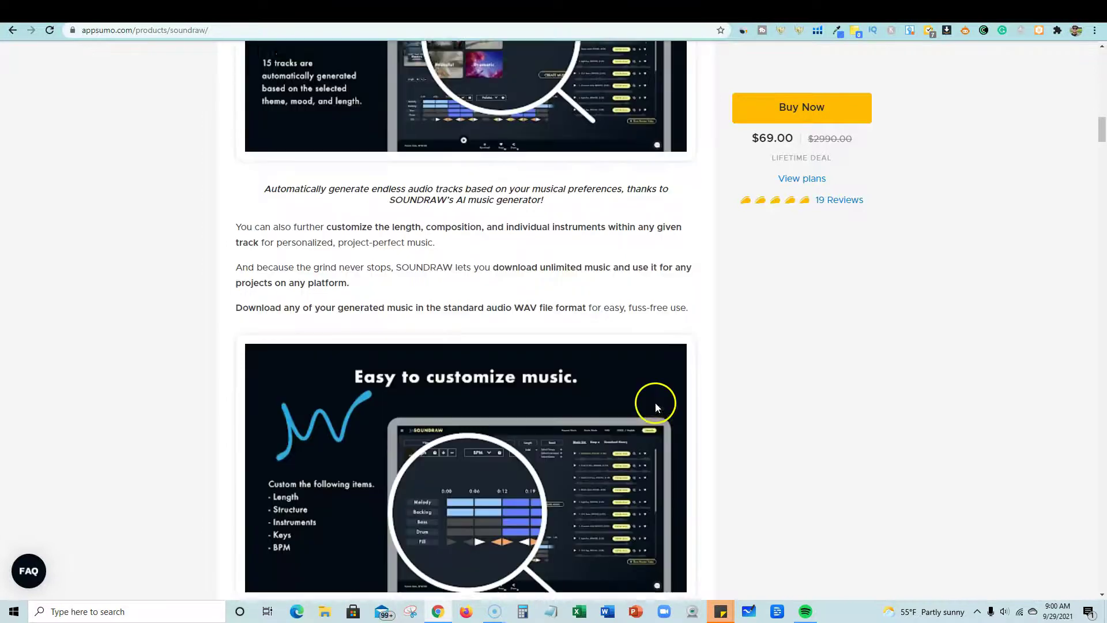
scroll(635, 381, down, 14)
scroll(636, 385, down, 13)
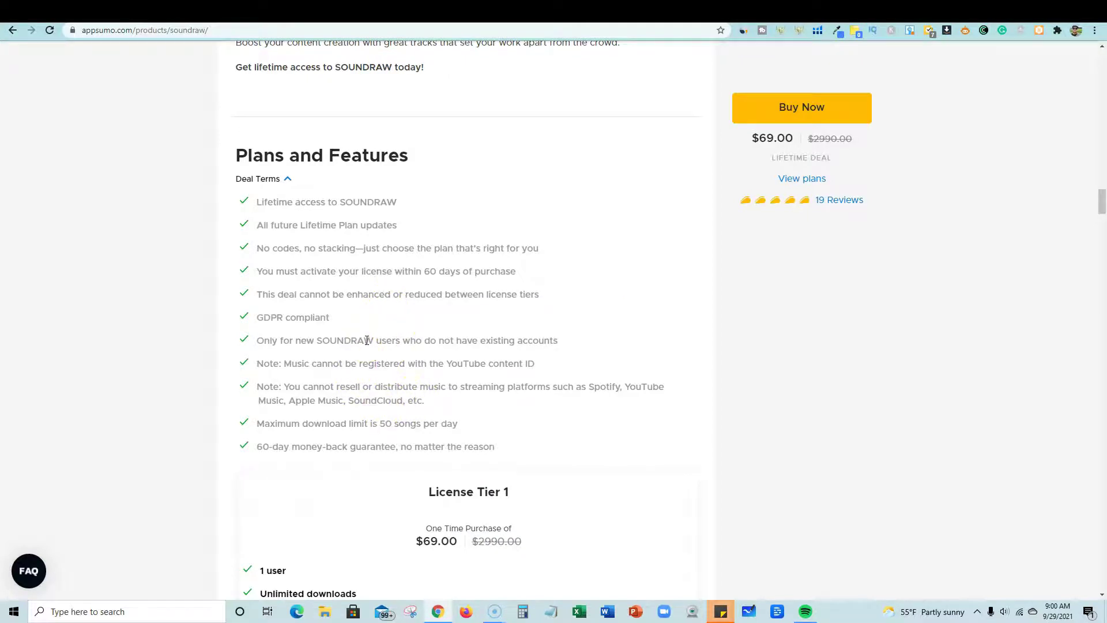
click(367, 340)
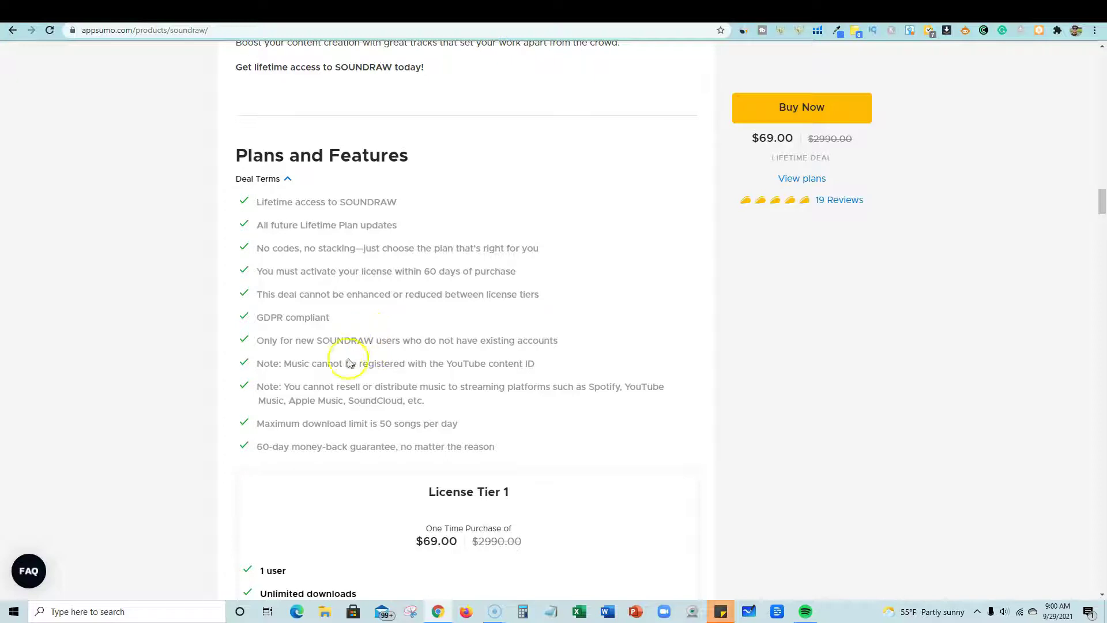
mouse_move(536, 368)
mouse_down()
mouse_move(275, 360)
mouse_move(558, 363)
mouse_move(410, 363)
mouse_move(552, 378)
mouse_move(452, 363)
mouse_move(240, 364)
mouse_move(257, 248)
mouse_move(254, 270)
mouse_move(310, 340)
mouse_move(531, 363)
mouse_up()
scroll(499, 385, up, 1)
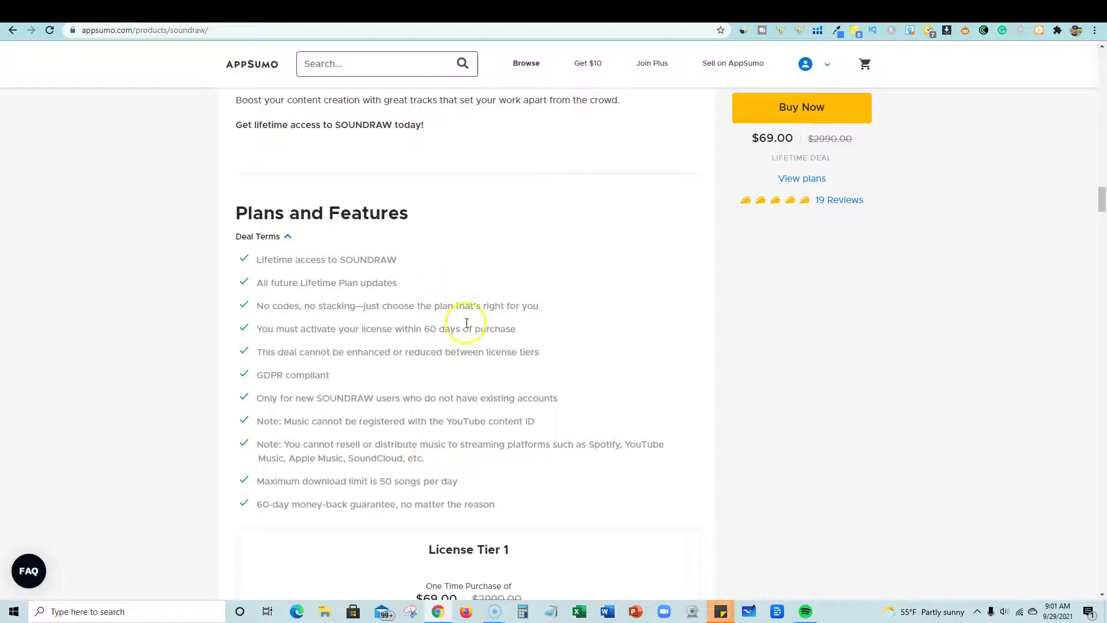
Scroll back and forth through the deal page to review the License Tier 1 terms
scroll(467, 371, up, 1)
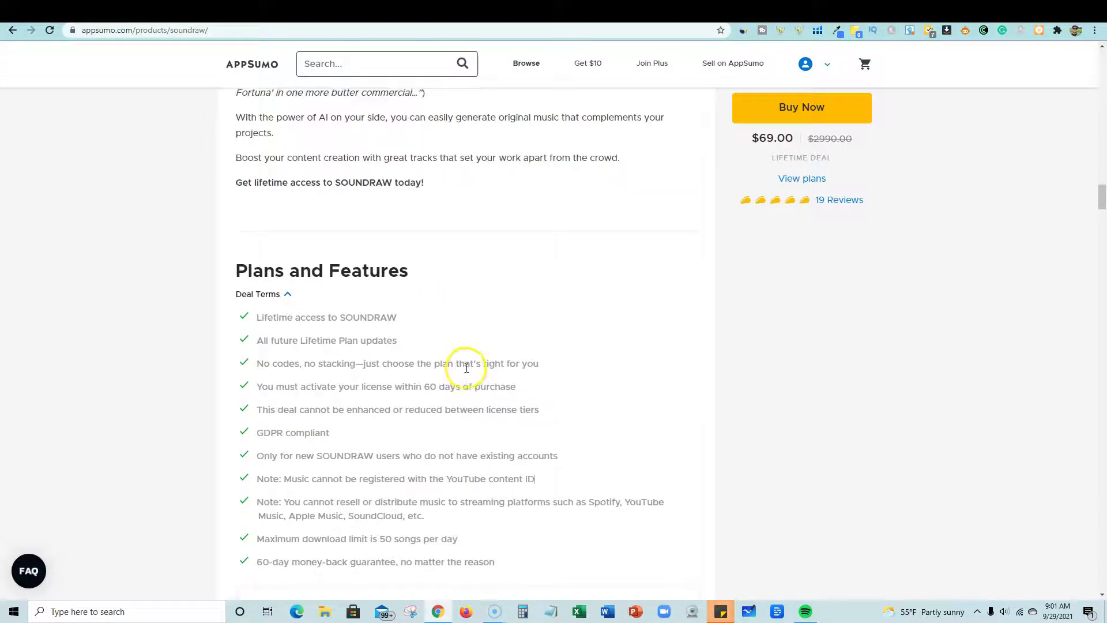
scroll(467, 372, down, 4)
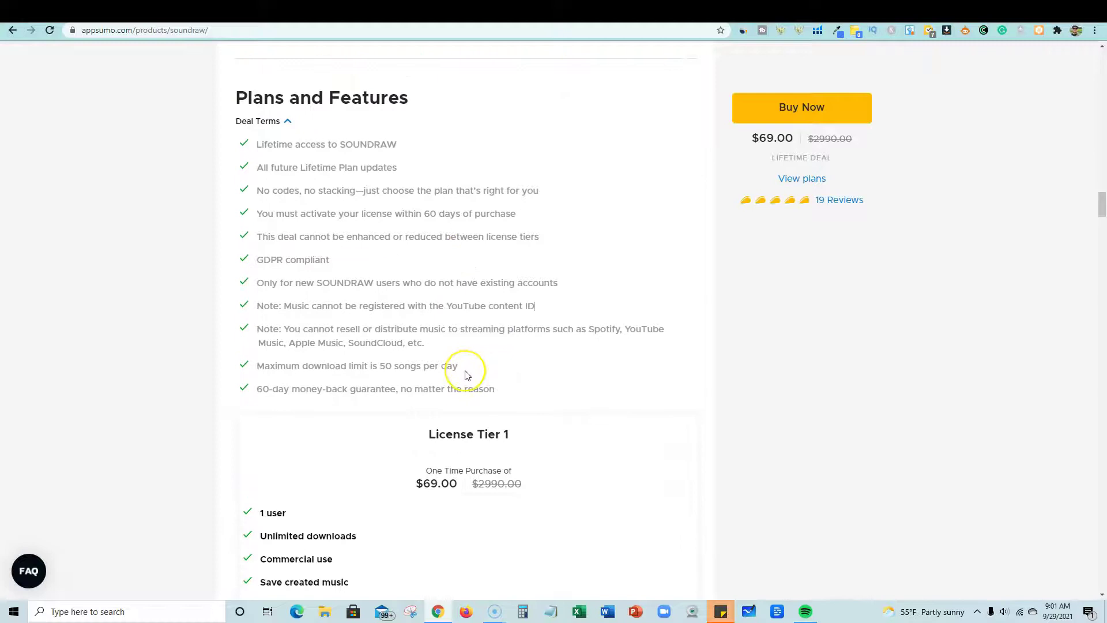
scroll(464, 375, down, 1)
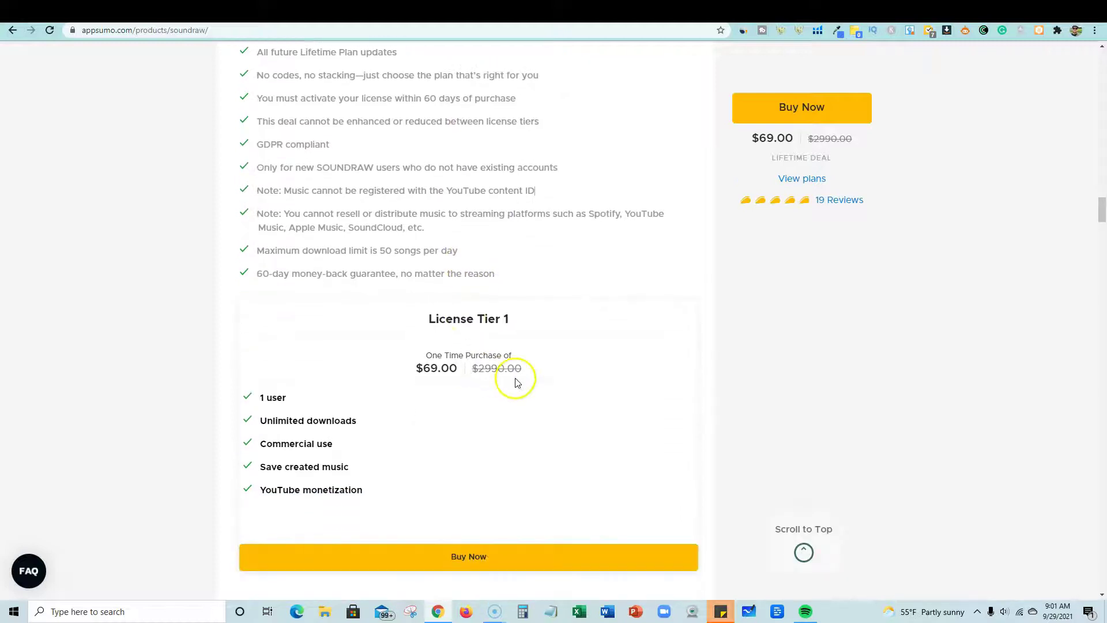
scroll(516, 381, up, 2)
scroll(517, 383, up, 2)
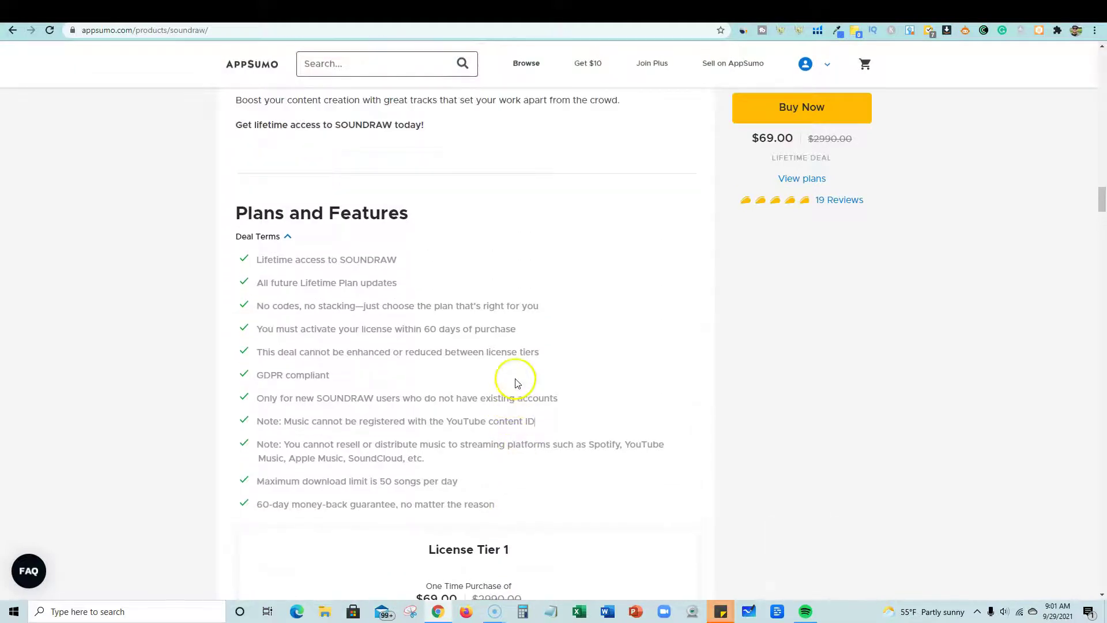
scroll(517, 383, down, 2)
scroll(517, 384, up, 1)
scroll(517, 385, down, 5)
scroll(517, 385, down, 8)
scroll(514, 380, up, 10)
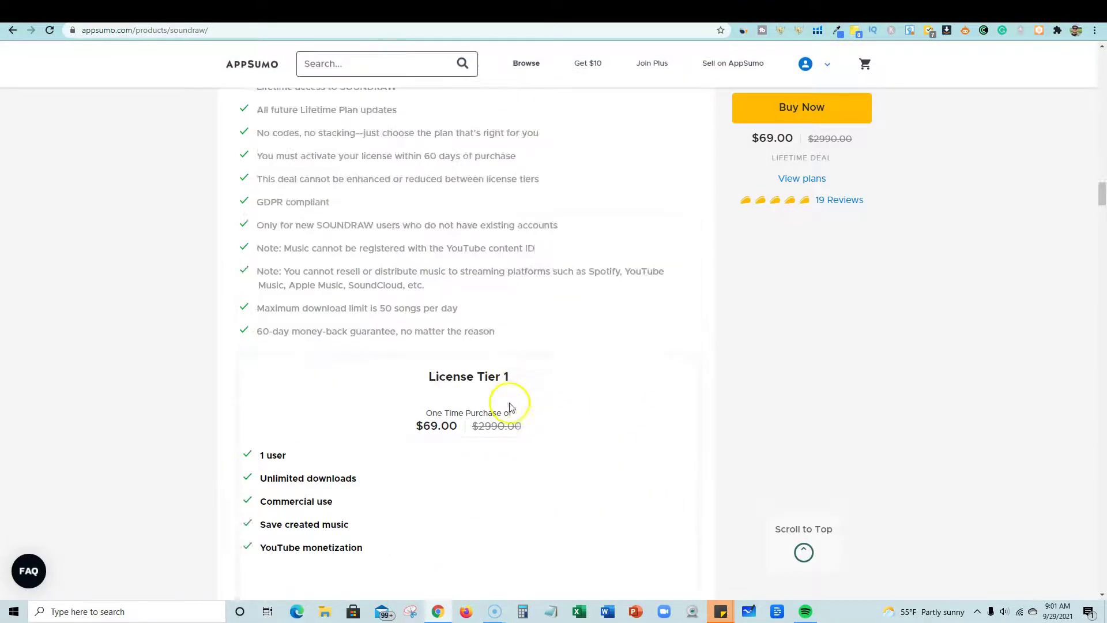
scroll(517, 407, up, 4)
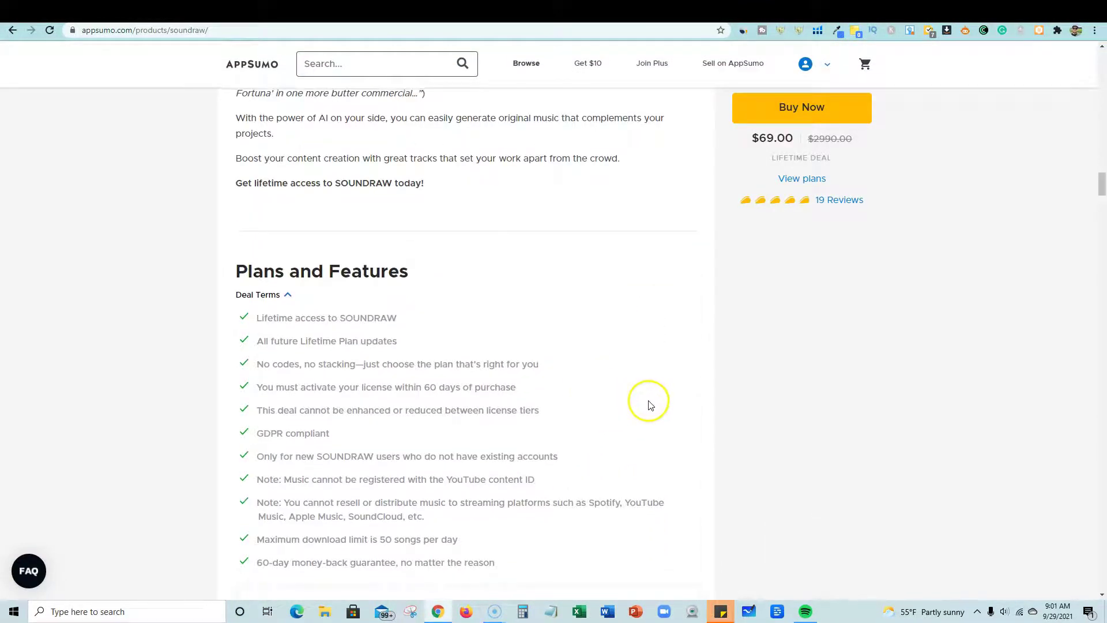
scroll(650, 405, up, 5)
mouse_move(827, 69)
scroll(782, 445, up, 5)
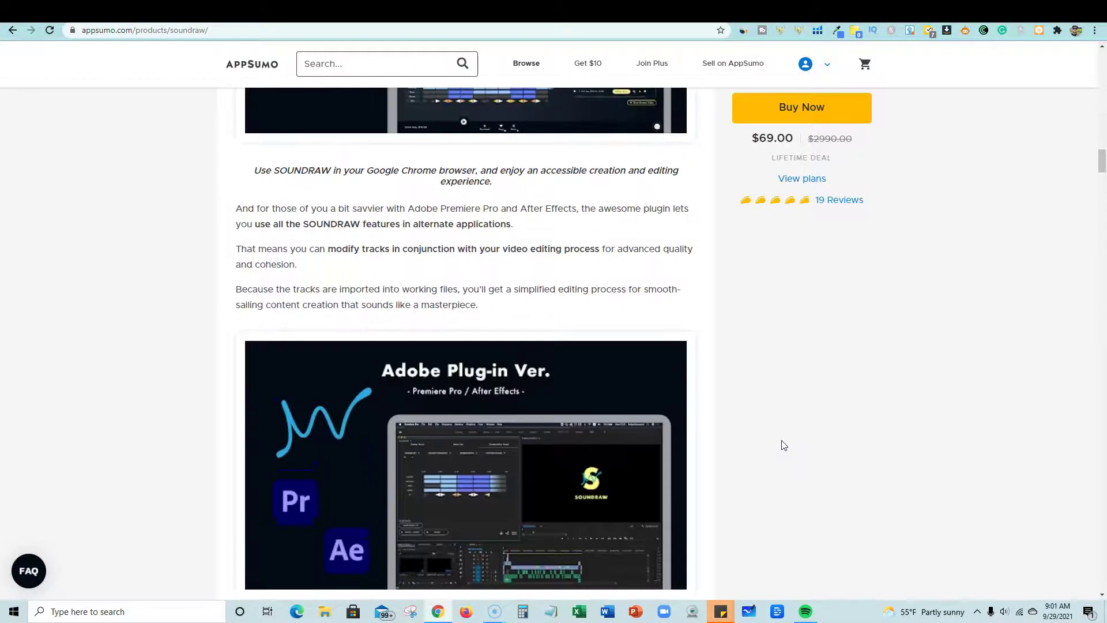
scroll(783, 444, up, 5)
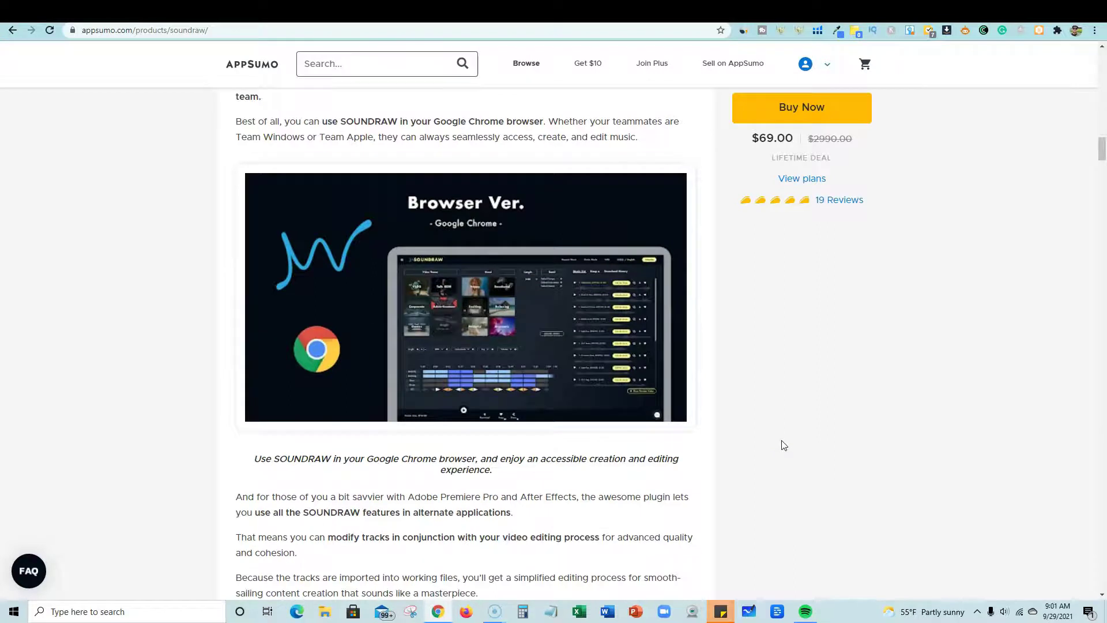
scroll(783, 445, up, 20)
scroll(784, 445, up, 12)
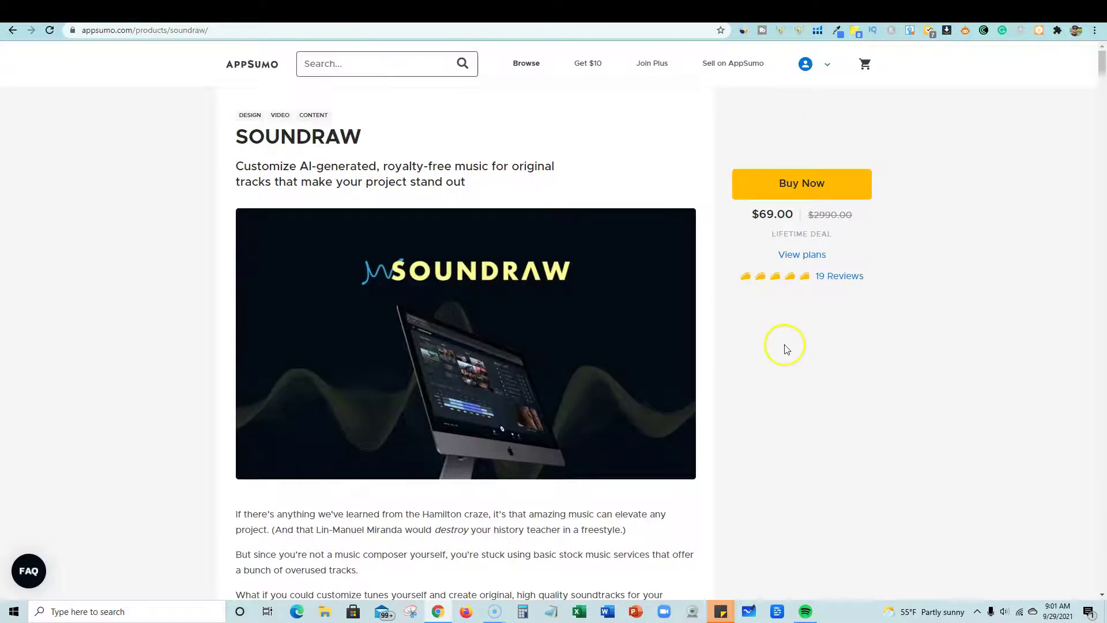
scroll(749, 322, down, 4)
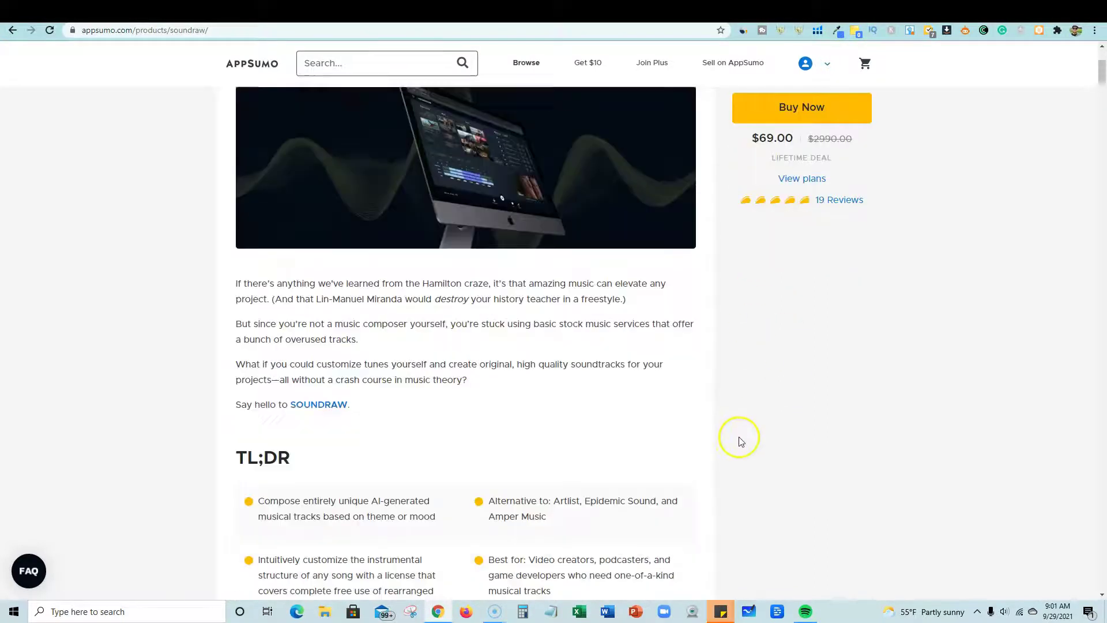
drag(1100, 64, 1100, 159)
scroll(686, 349, down, 12)
Highlight the 50 songs per day download limit in the deal terms
drag(277, 379, 461, 379)
click(477, 345)
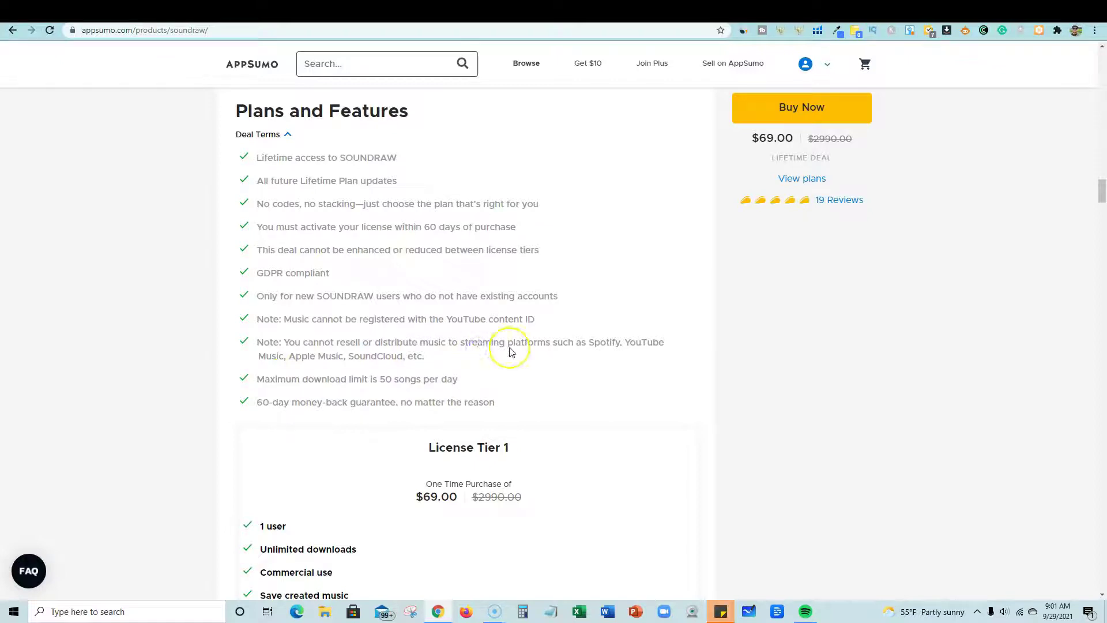
drag(479, 376, 519, 378)
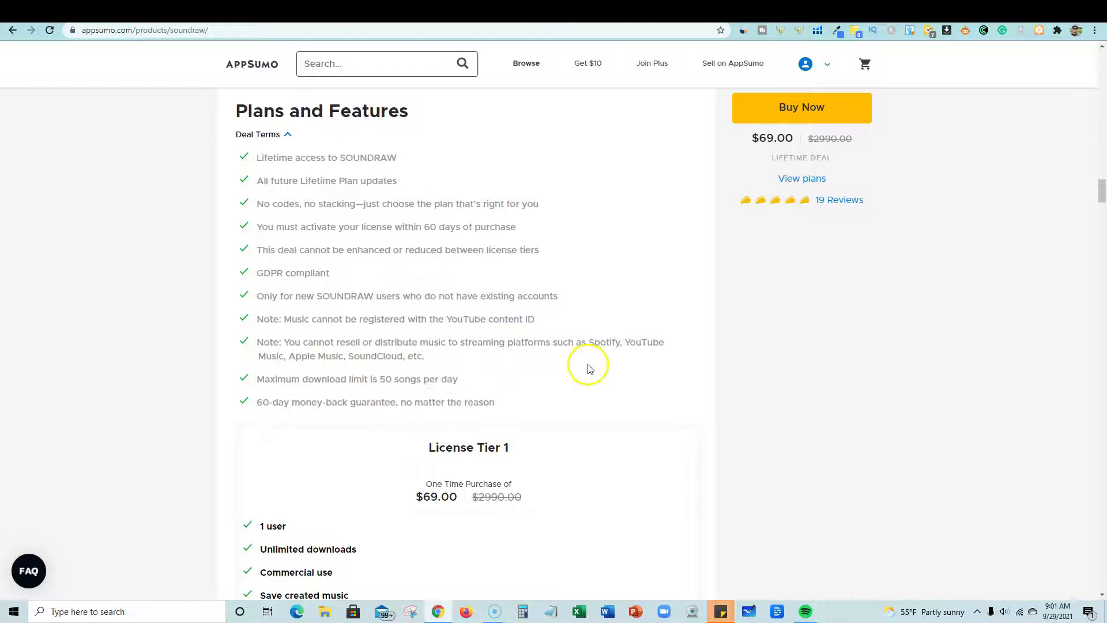
click(807, 7)
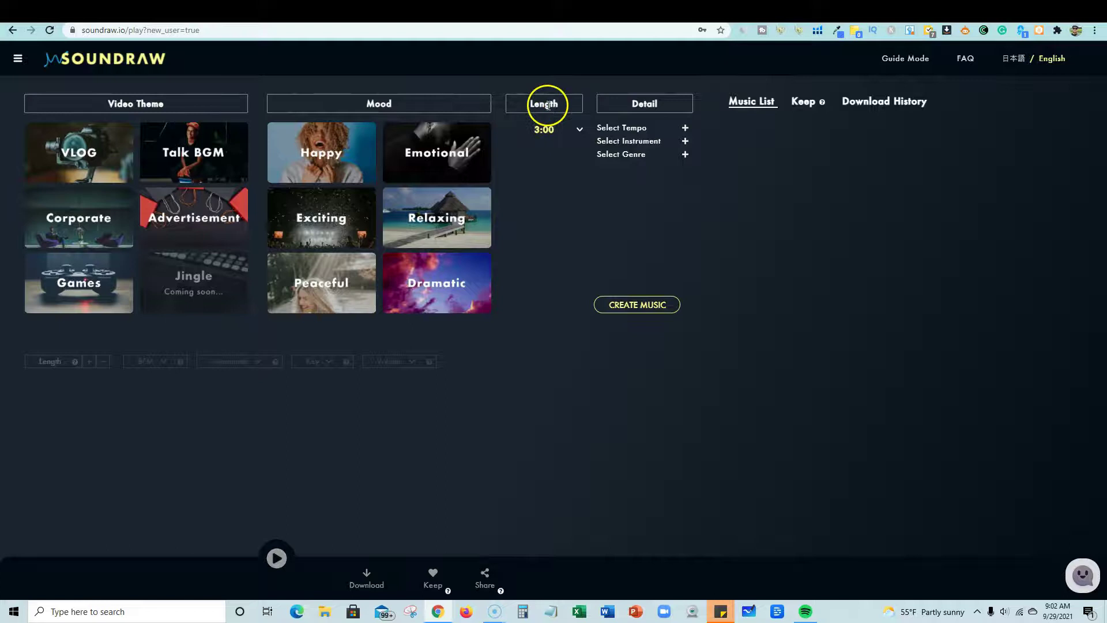
Keep the track length at 3:00 and choose the Relaxing mood
click(579, 131)
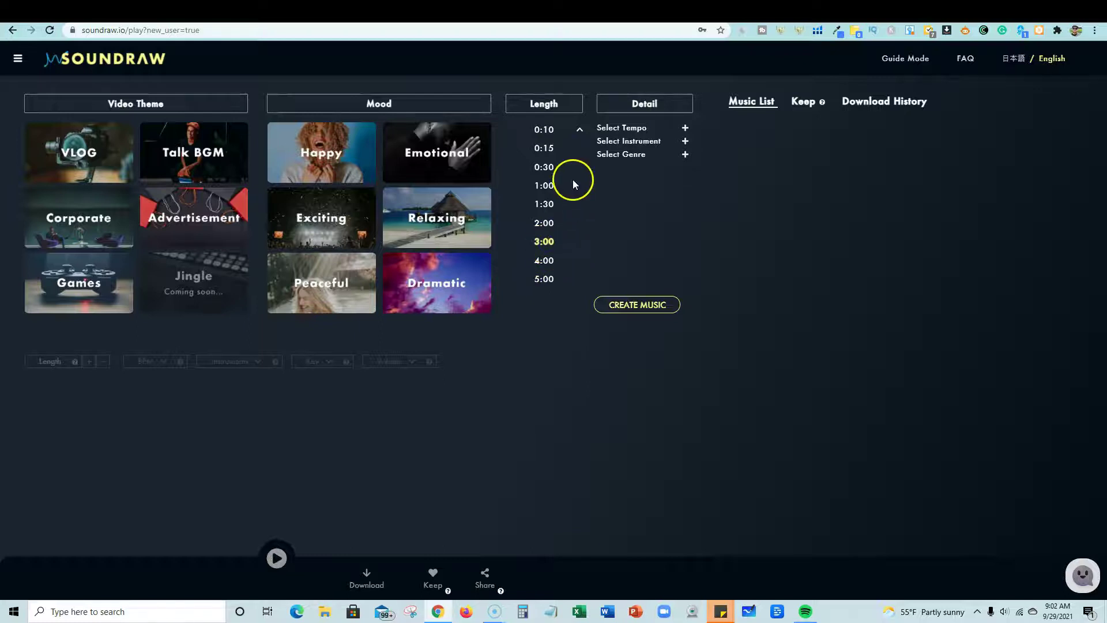
click(580, 129)
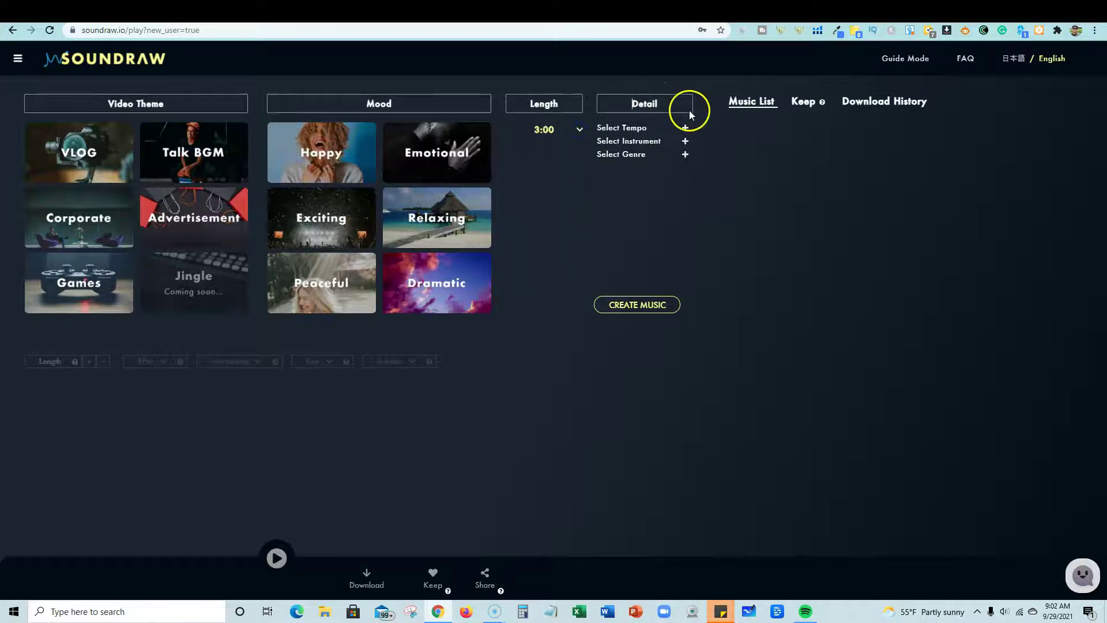
click(452, 218)
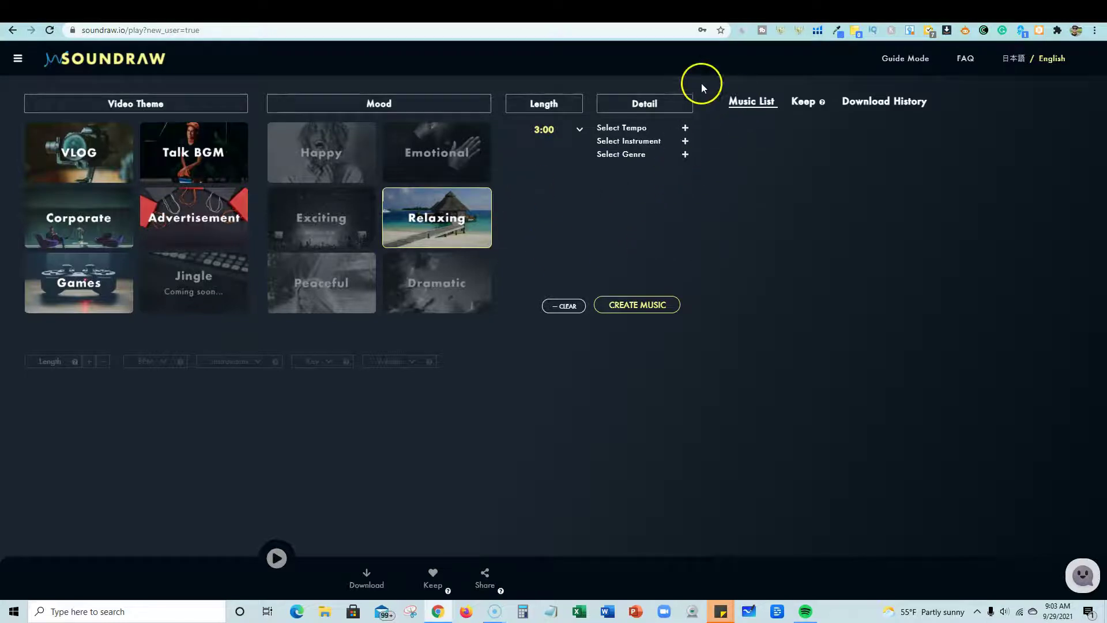
Limit the tempo to Slow by unticking Normal and Fast
click(685, 128)
click(602, 153)
click(601, 165)
click(684, 130)
Exclude Electric Guitar, Voice and Synthesizer from the instruments
click(686, 142)
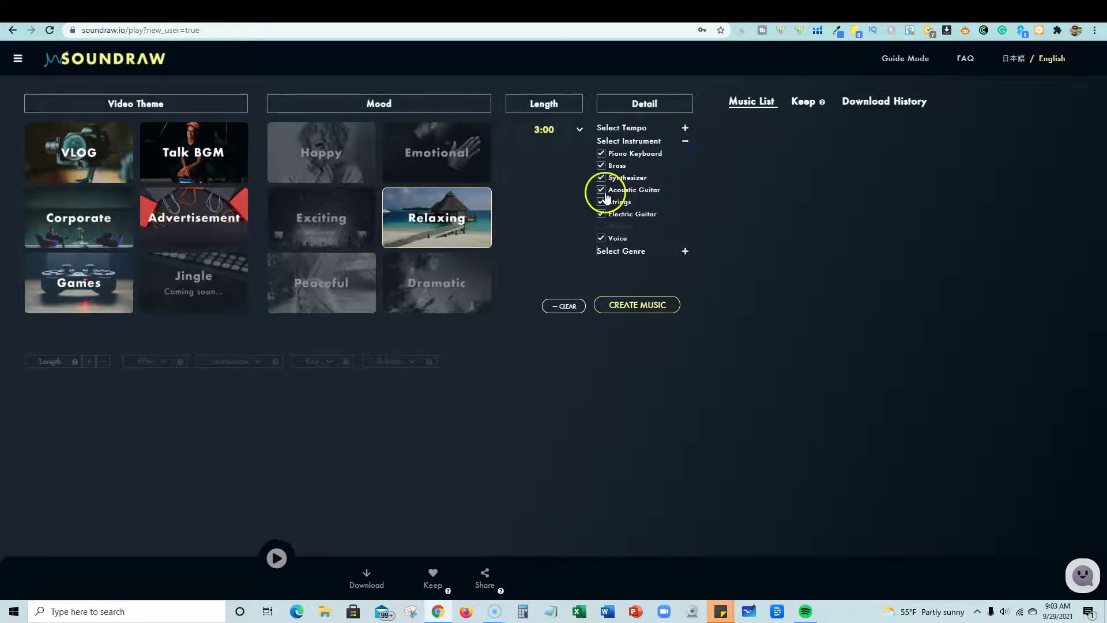
click(601, 218)
click(600, 239)
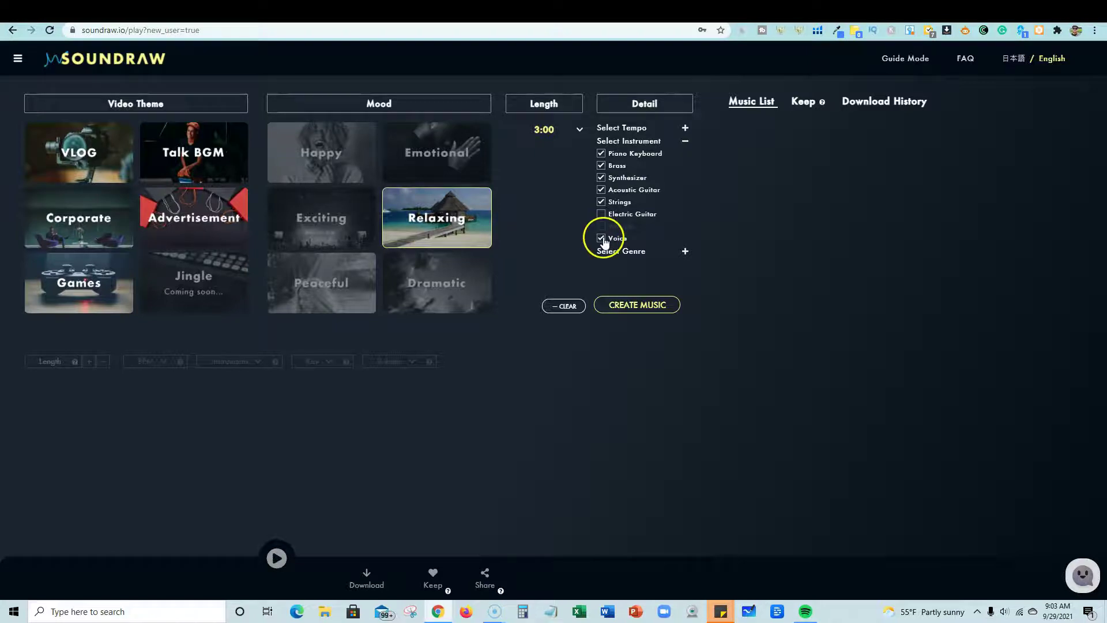
click(601, 180)
click(685, 142)
Exclude Hip Hop, Corporate / Pop and Cinematic Electro, leaving Acoustic and Orchestra
click(685, 155)
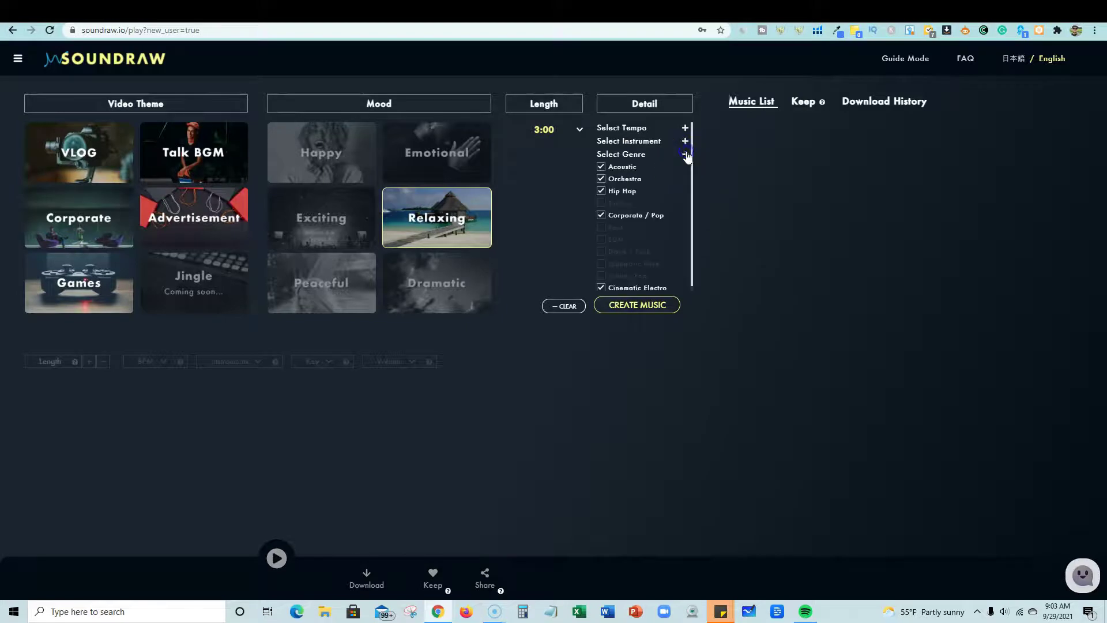
click(603, 191)
click(602, 216)
scroll(598, 291, down, 1)
click(600, 285)
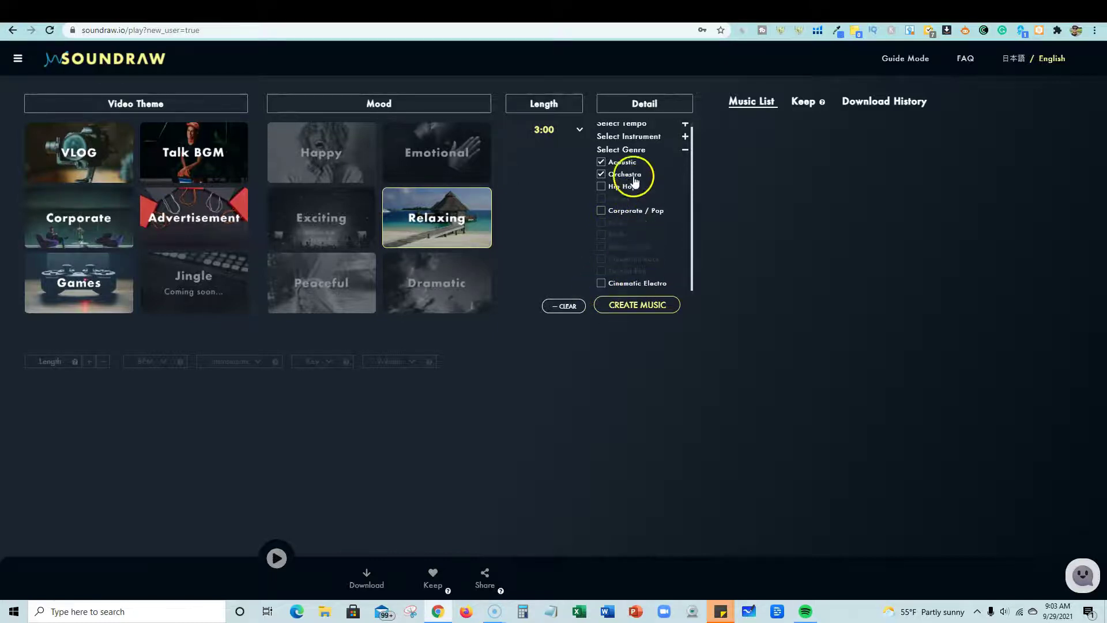
scroll(680, 195, up, 1)
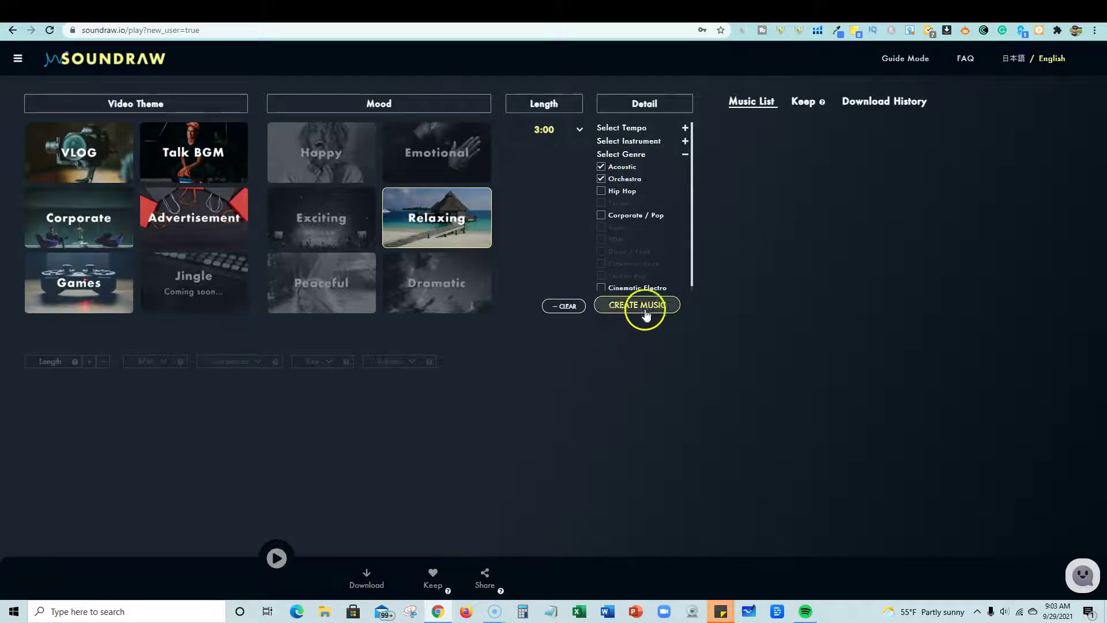
Generate Relaxing tracks and review the 15 results, starting with Acoustic BPM62 and Cinematic BPM74
click(685, 156)
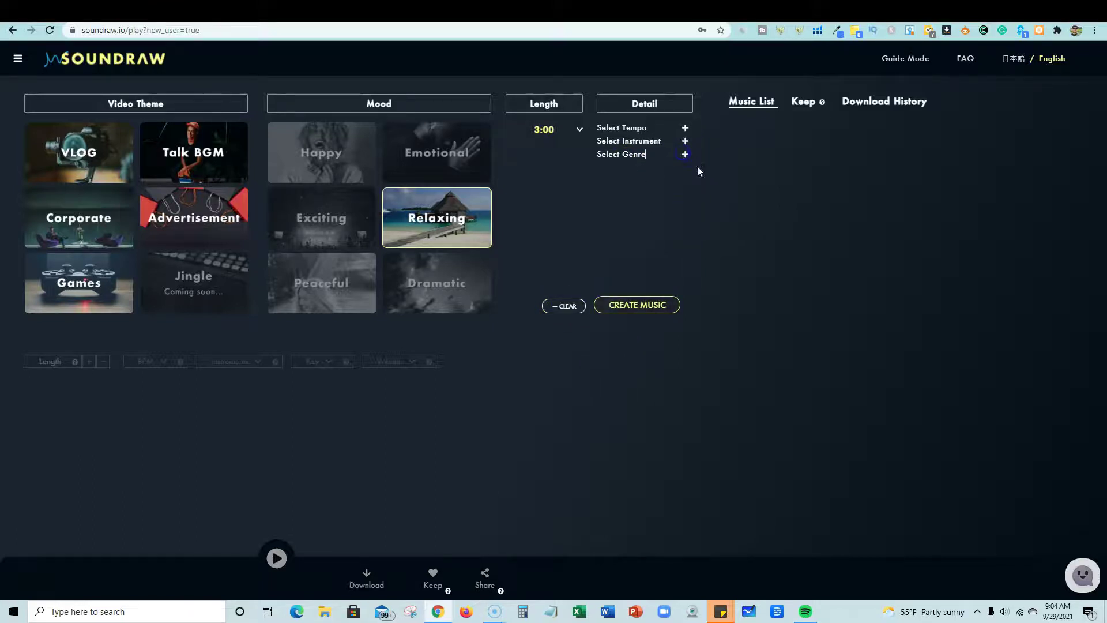
click(662, 310)
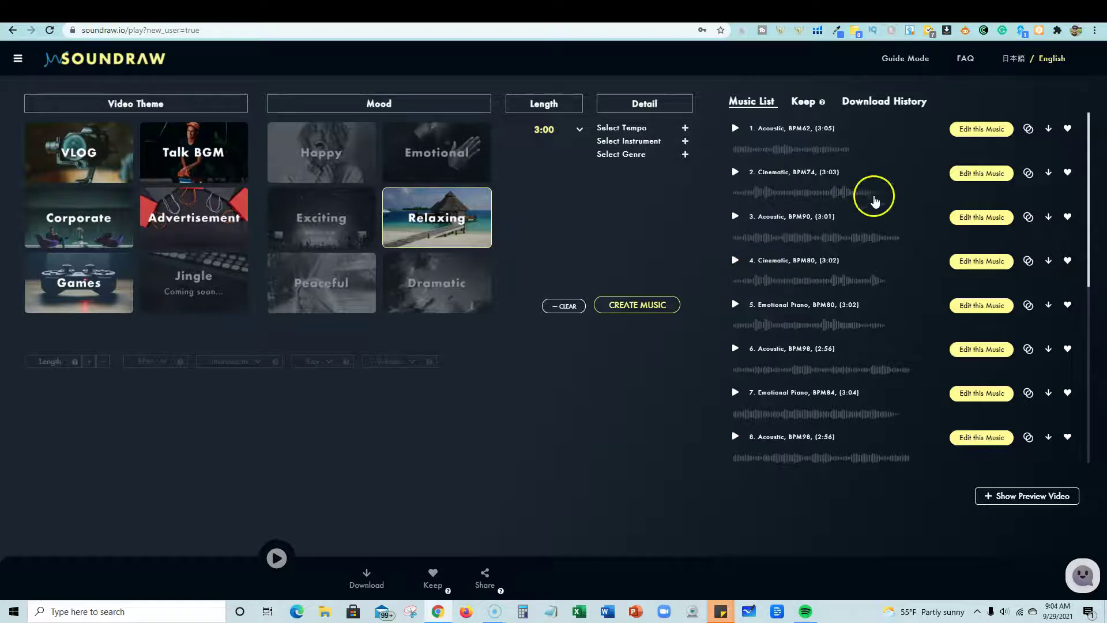
scroll(874, 337, down, 2)
scroll(874, 338, down, 2)
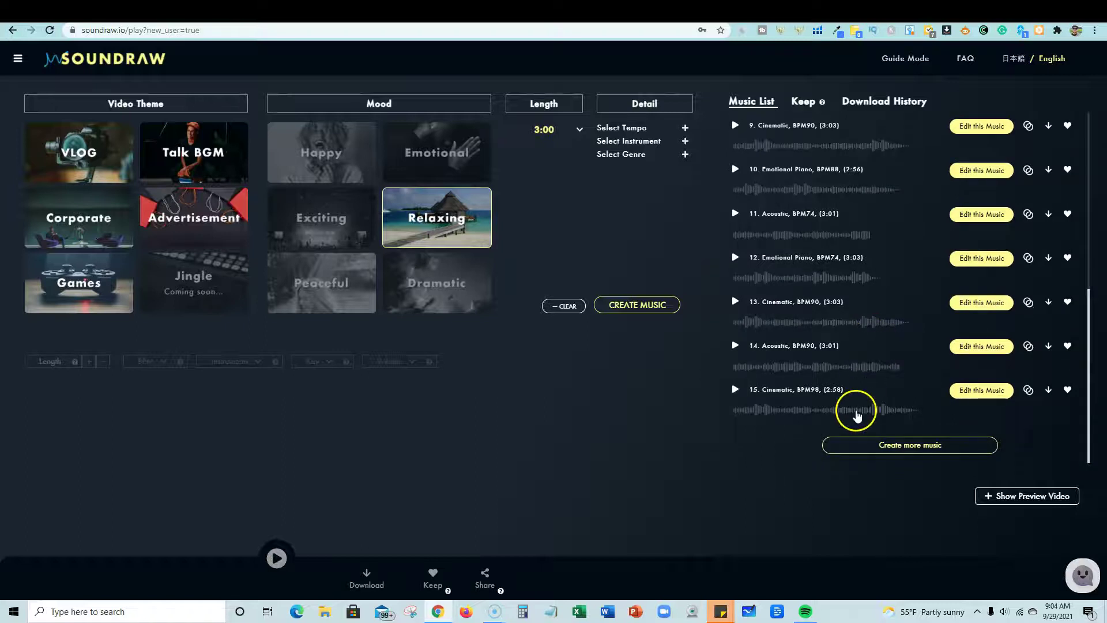
scroll(858, 413, up, 4)
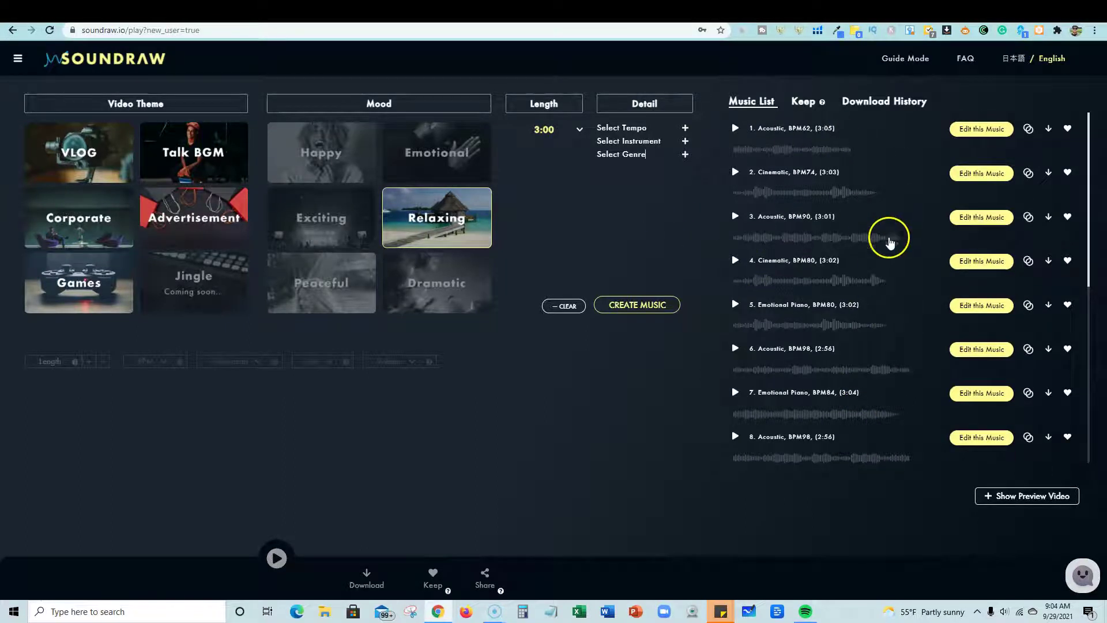
scroll(847, 207, down, 3)
scroll(844, 199, up, 3)
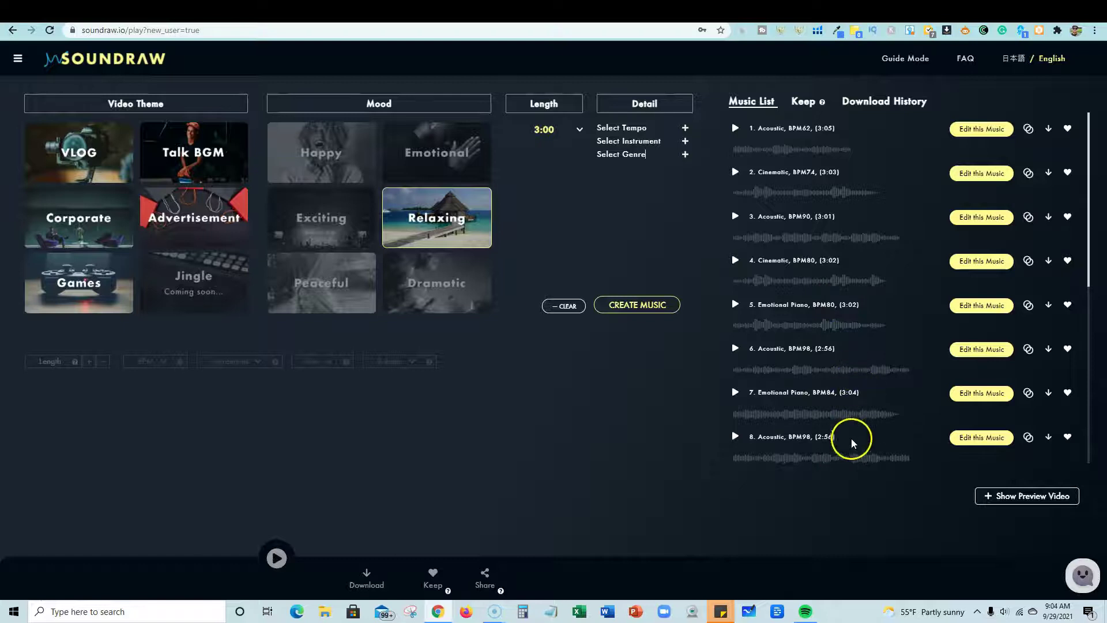
scroll(845, 444, down, 4)
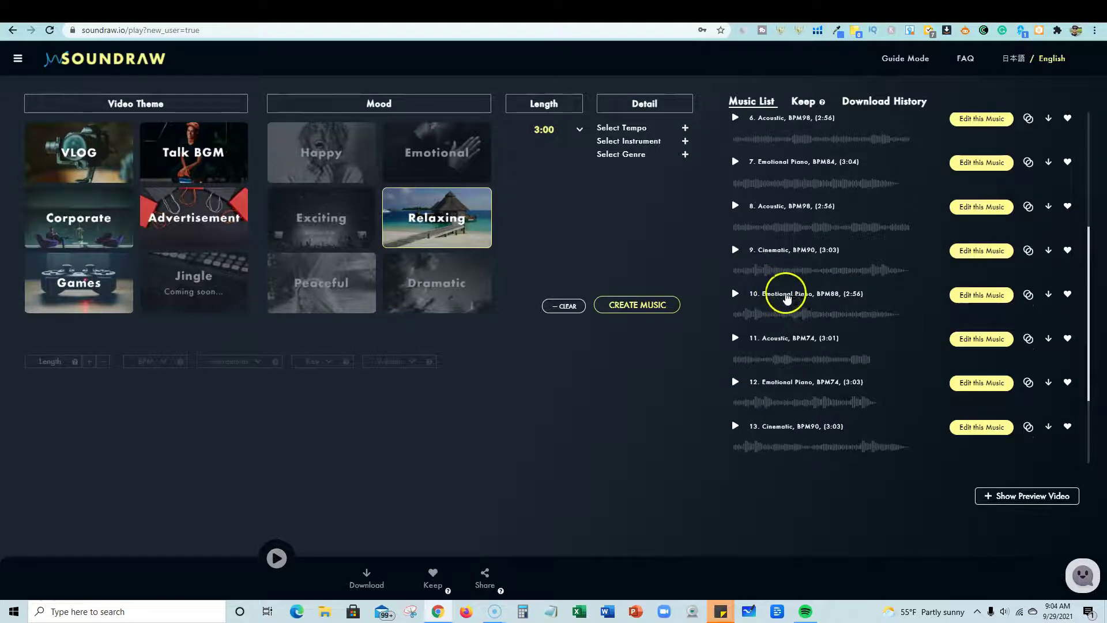
scroll(791, 374, down, 2)
scroll(790, 374, down, 2)
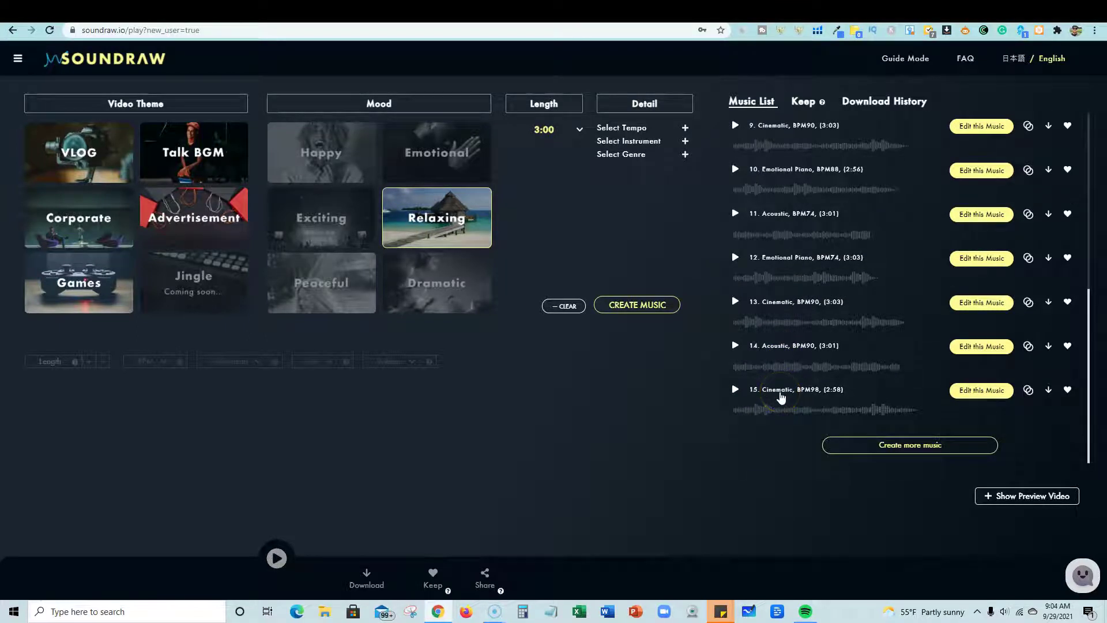
mouse_move(781, 398)
mouse_down()
mouse_move(815, 388)
mouse_move(802, 315)
mouse_up()
scroll(798, 311, up, 6)
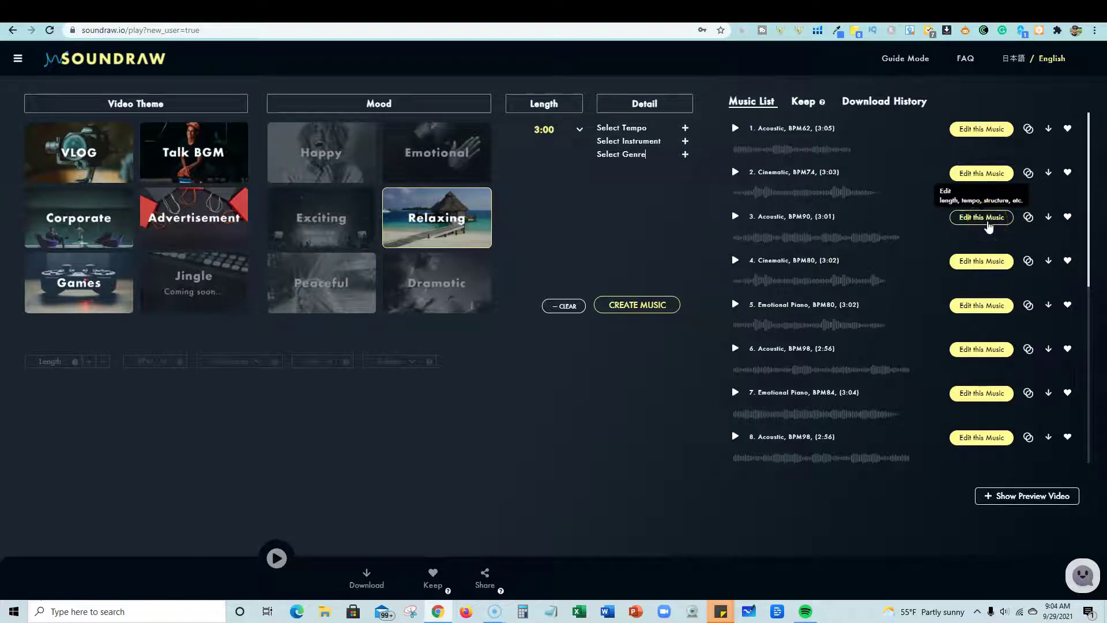
click(735, 129)
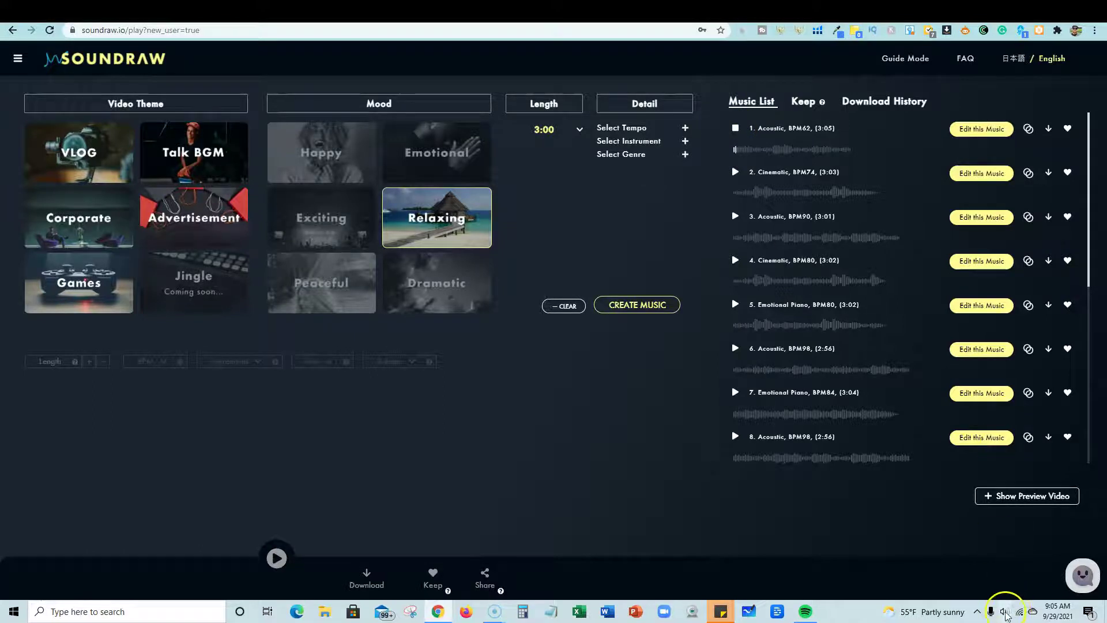
click(1005, 612)
scroll(1004, 616, up, 6)
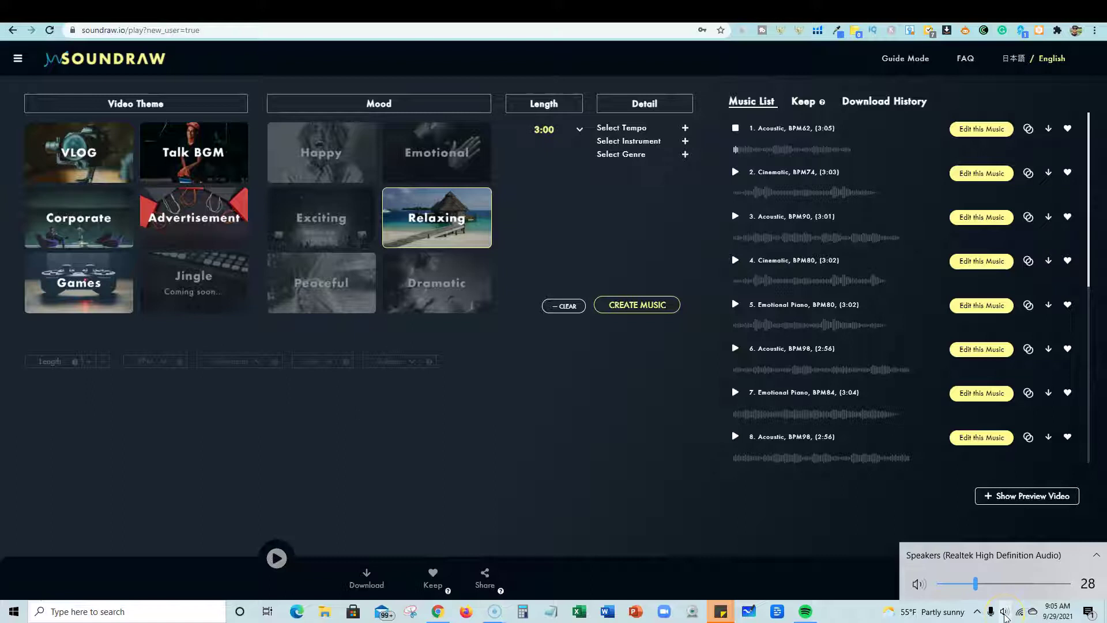
click(860, 610)
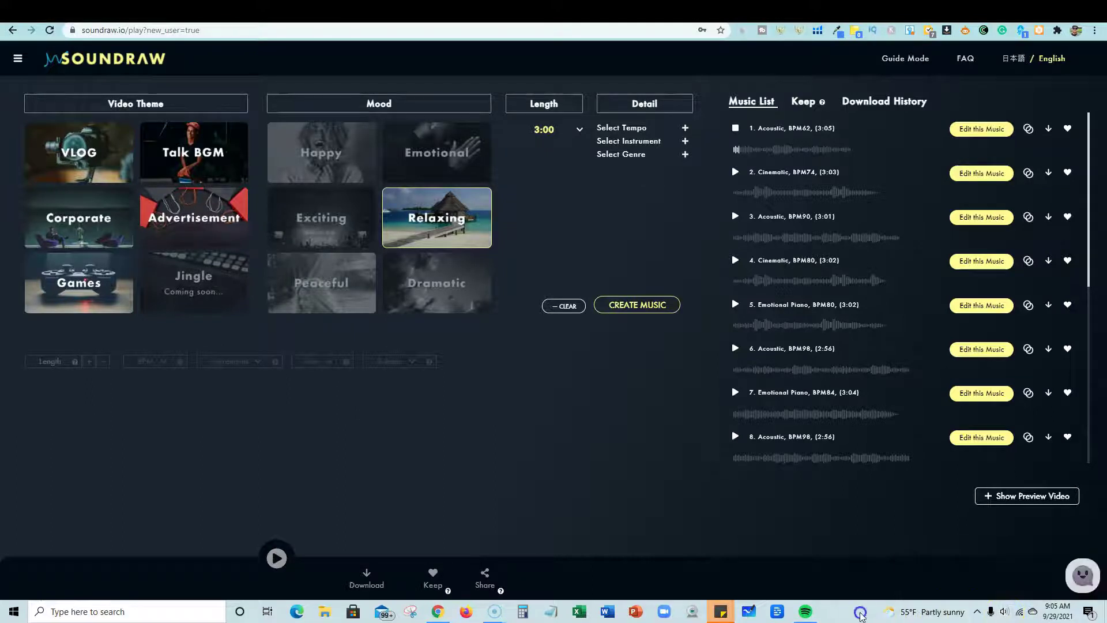
click(870, 261)
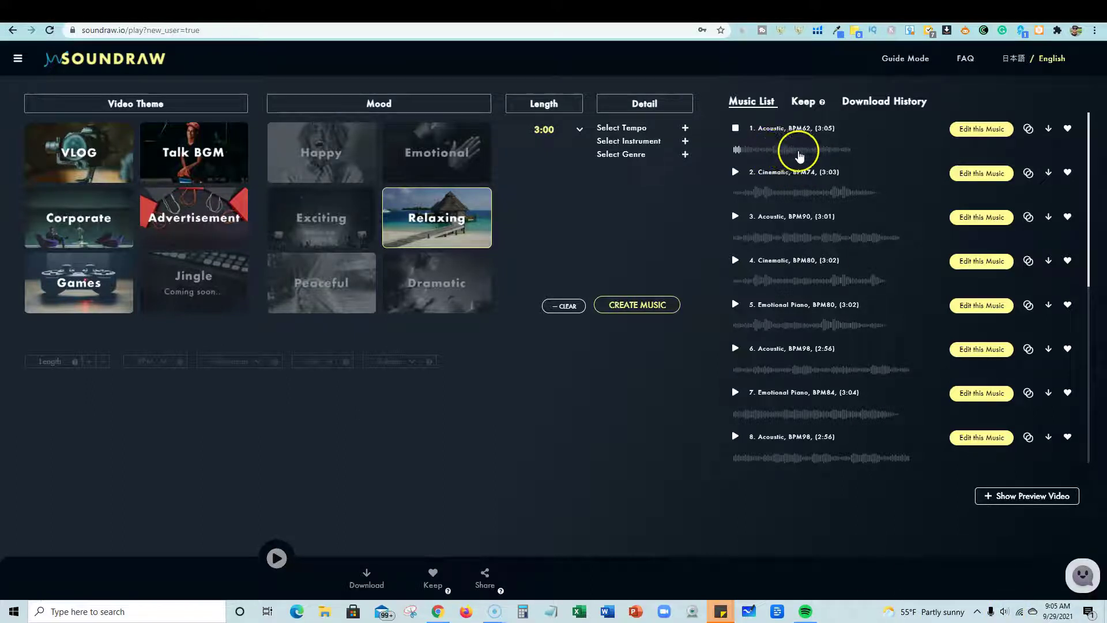
click(765, 150)
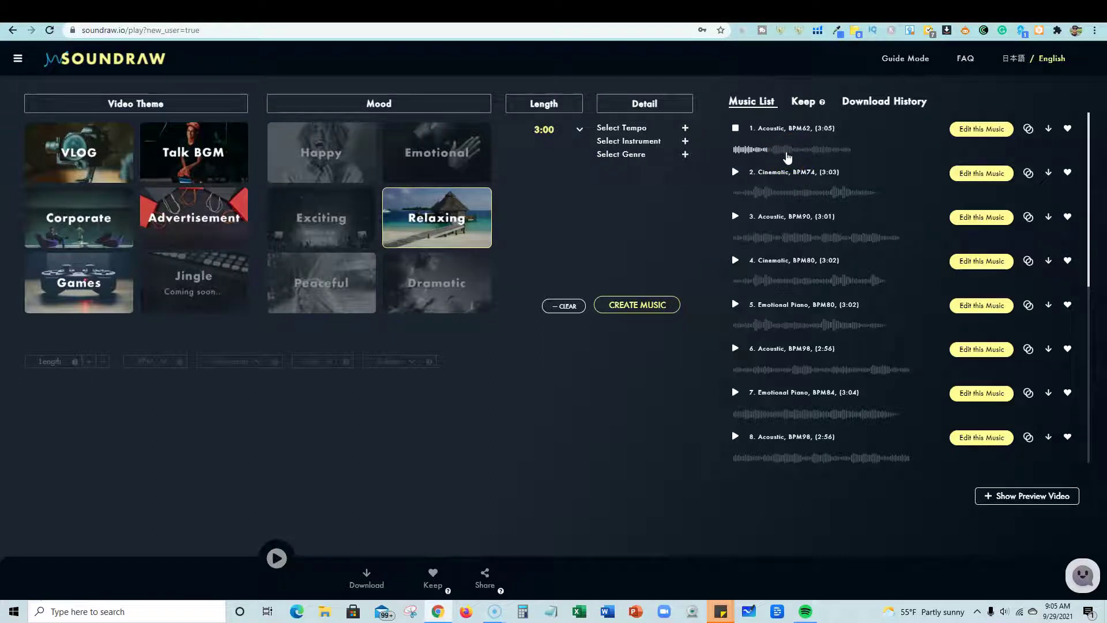
click(773, 151)
click(780, 166)
click(736, 129)
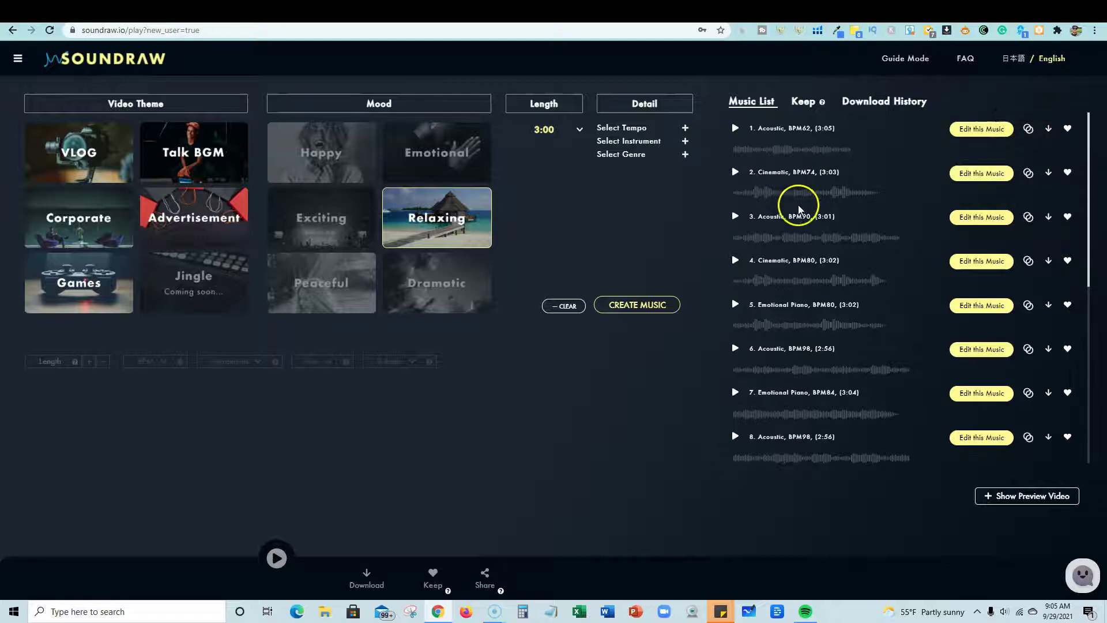
click(732, 173)
click(742, 176)
click(736, 173)
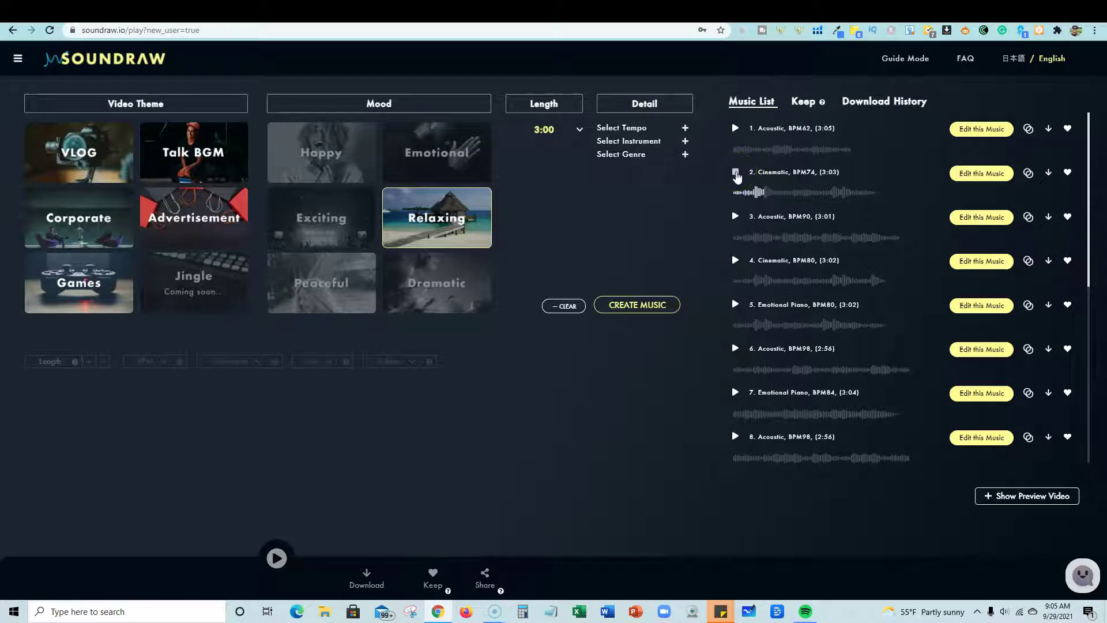
click(736, 217)
click(740, 228)
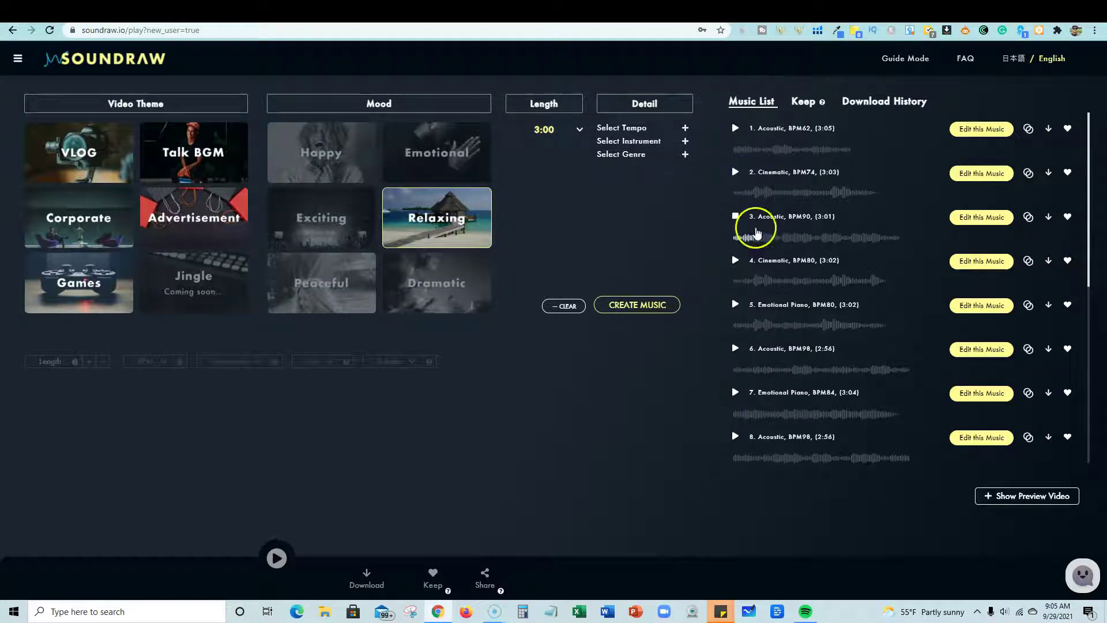
click(736, 217)
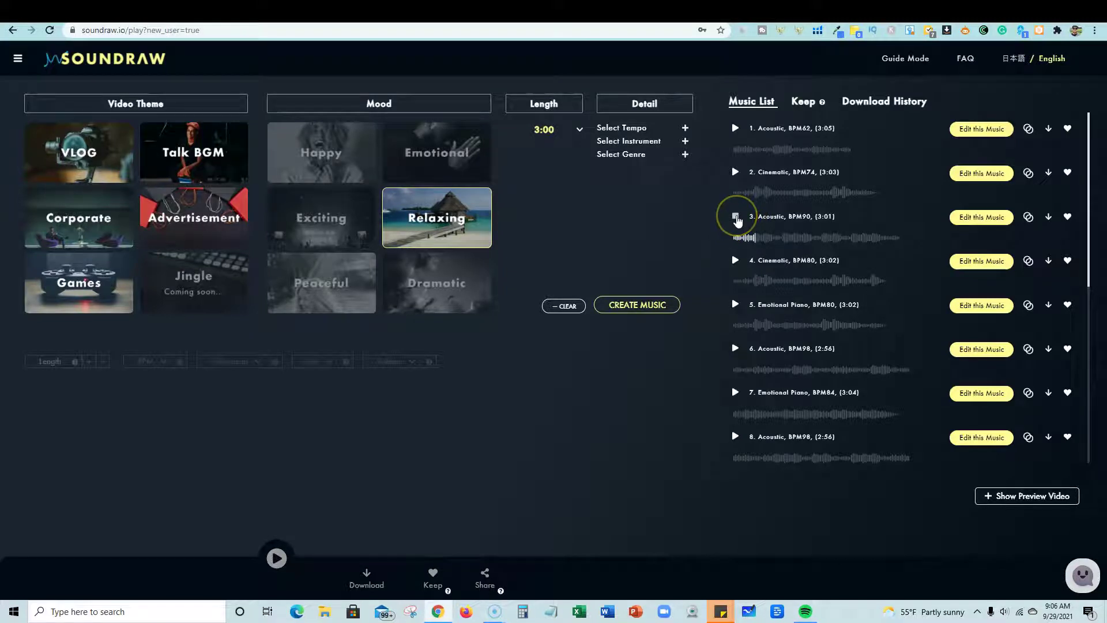
click(735, 259)
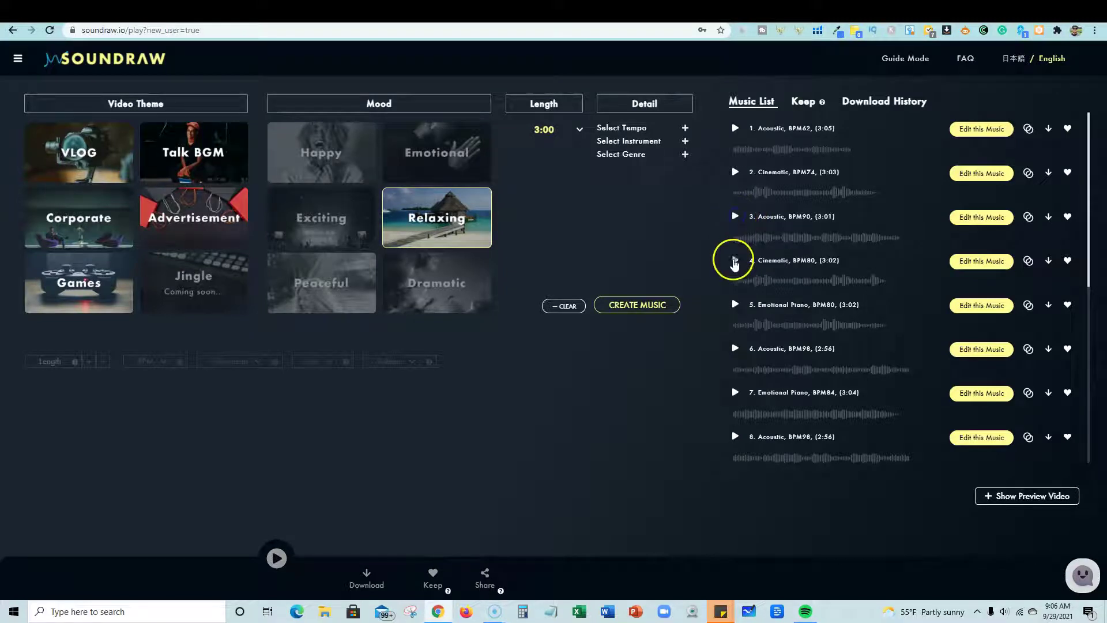
click(754, 282)
click(736, 262)
click(735, 305)
click(736, 308)
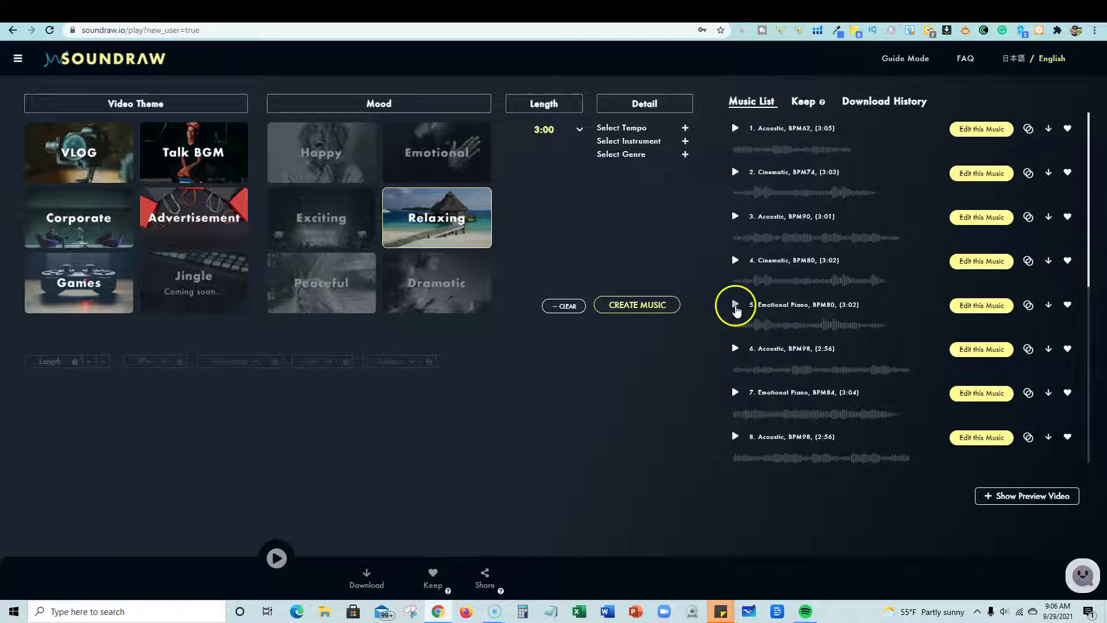
click(748, 327)
click(760, 330)
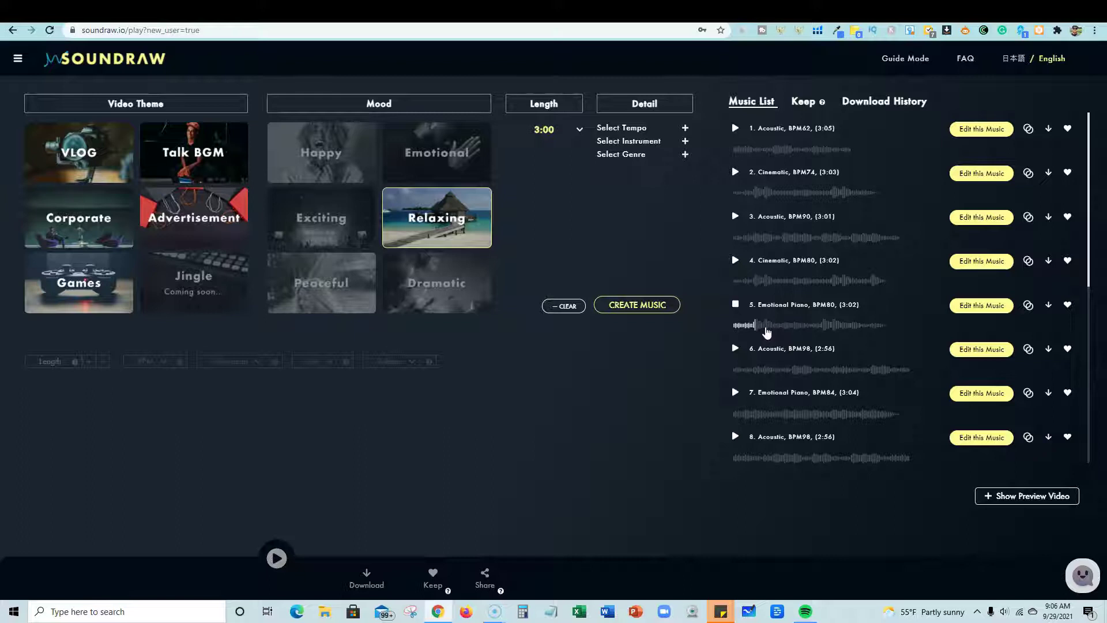
click(733, 304)
click(761, 330)
Load Emotional Piano BPM80 into the editor and save Acoustic BPM62 to Keep
click(982, 308)
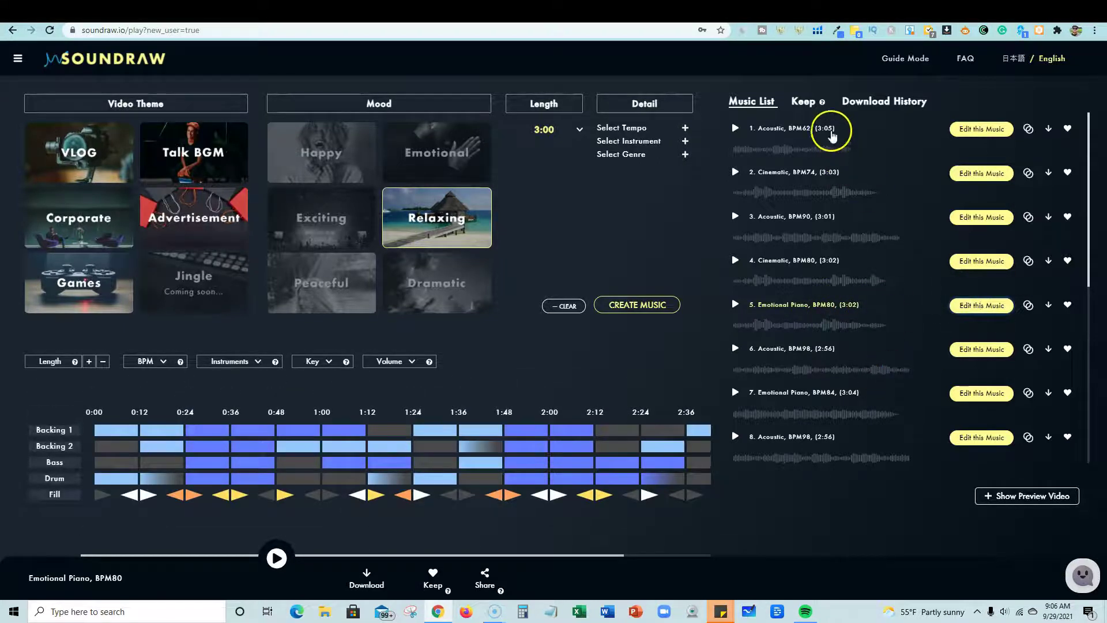
click(1068, 130)
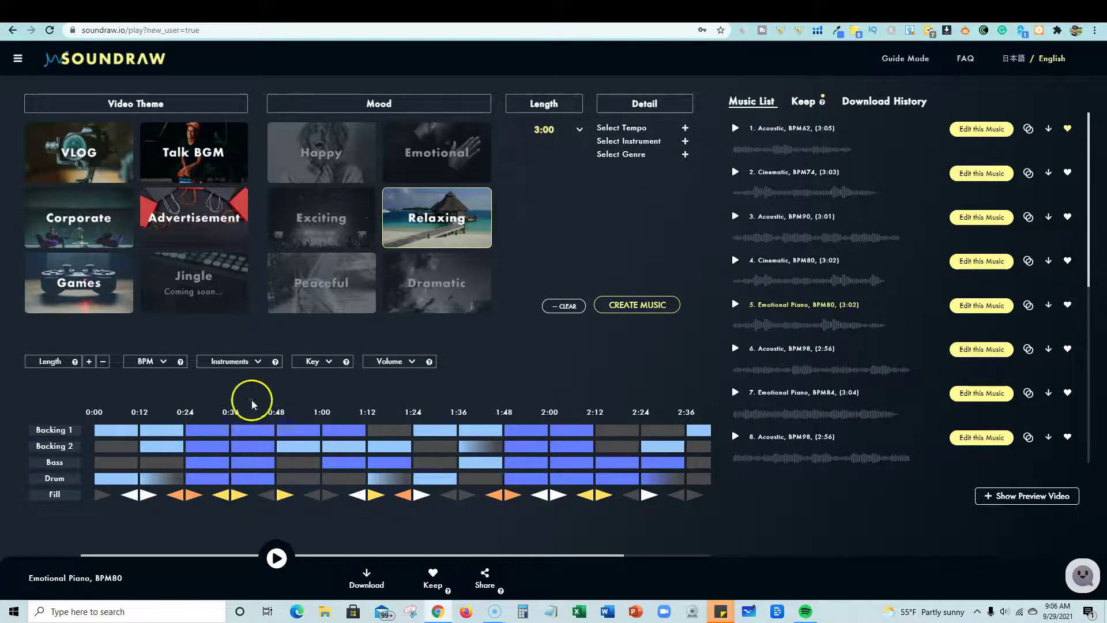
Lower the Drum volume of the Emotional Piano BPM80 track
click(413, 363)
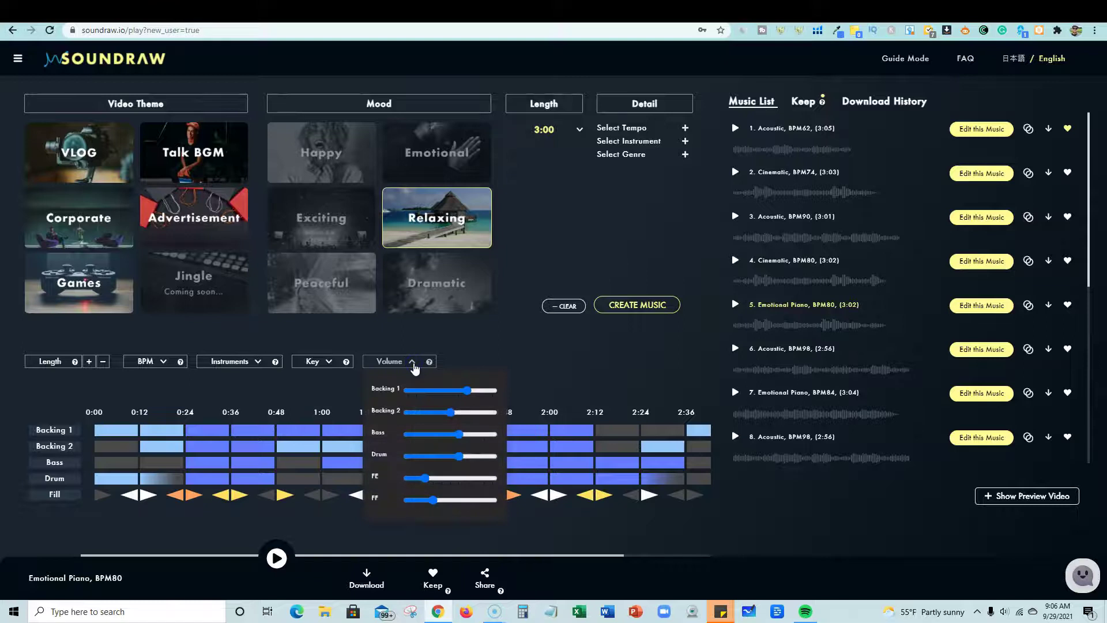
click(460, 456)
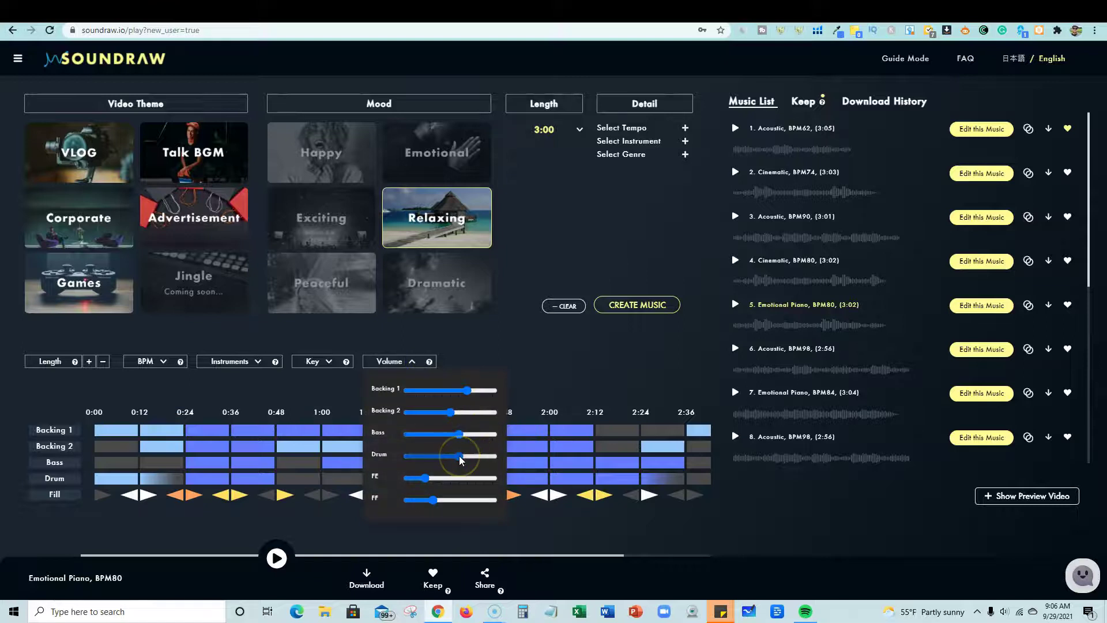
drag(460, 456, 432, 457)
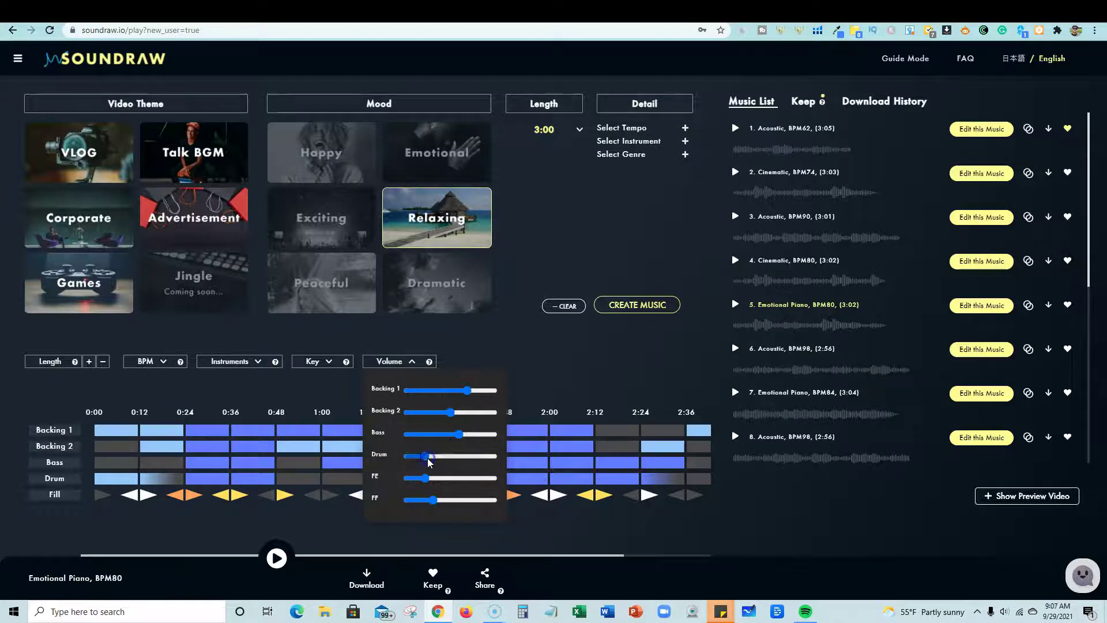
click(477, 348)
Check the track's Key and Instruments options without changing them
click(329, 362)
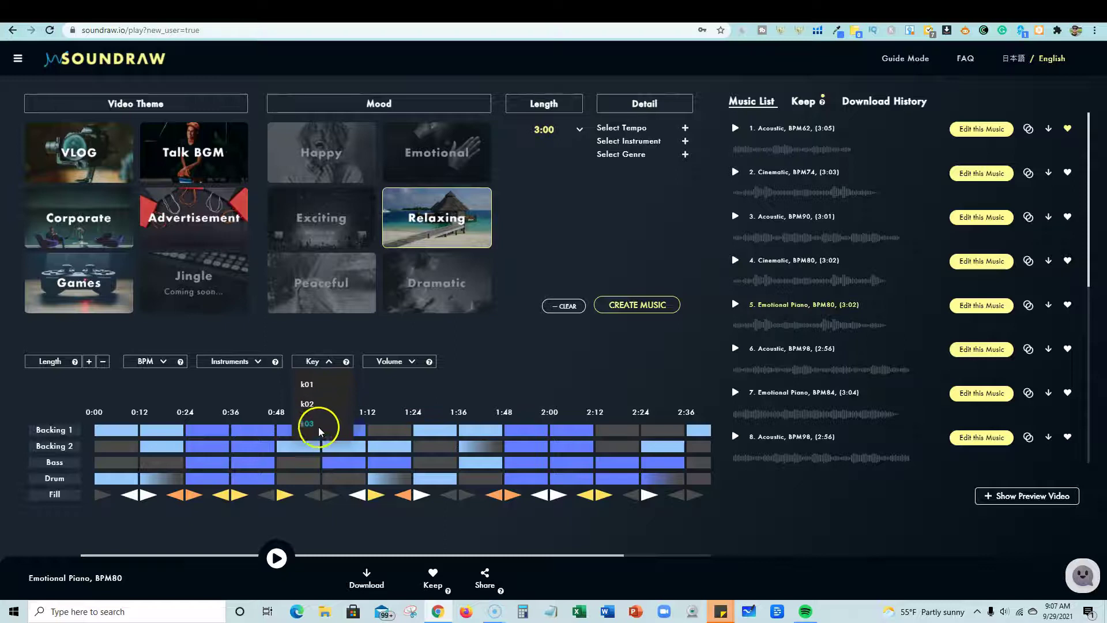
click(331, 363)
click(257, 362)
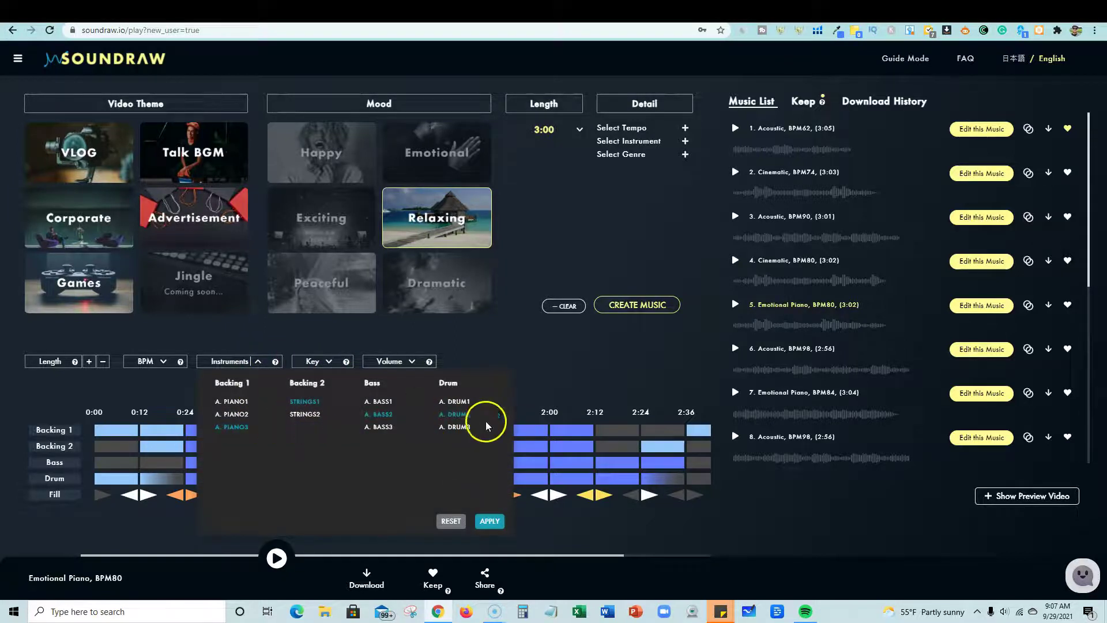
click(367, 331)
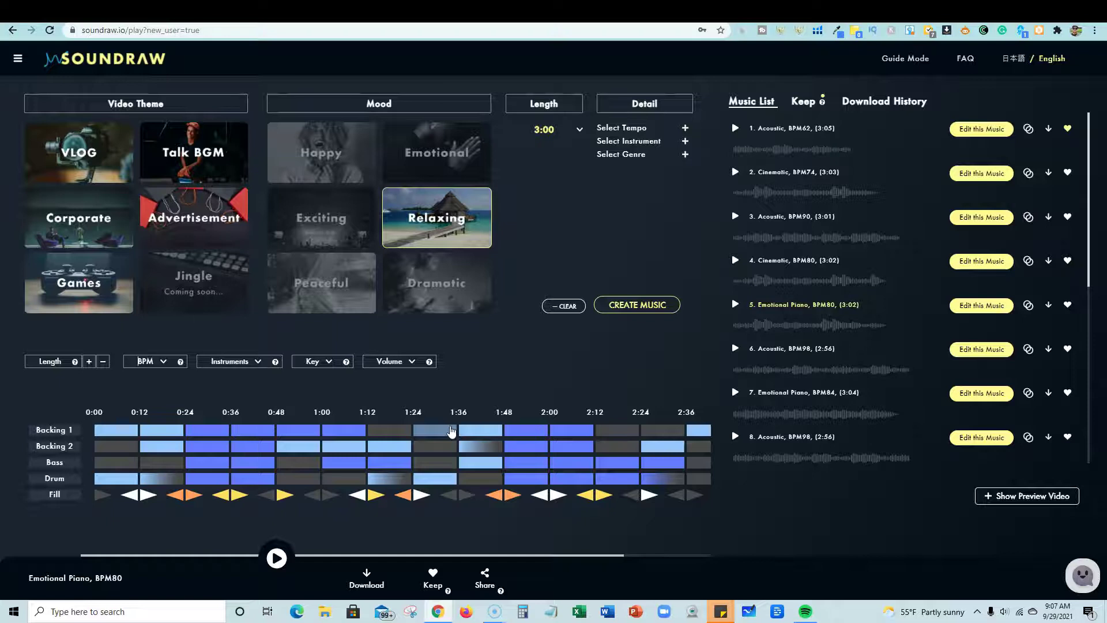
Set the Emotional Piano track tempo to 70 BPM and recheck the tempo choices
drag(451, 431, 429, 413)
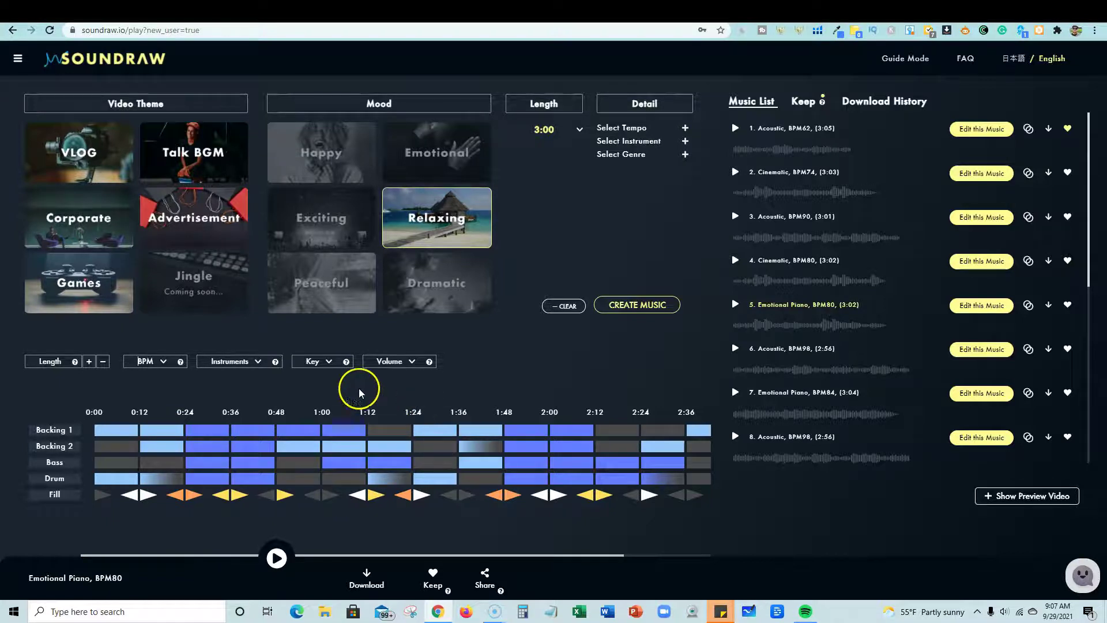
click(164, 365)
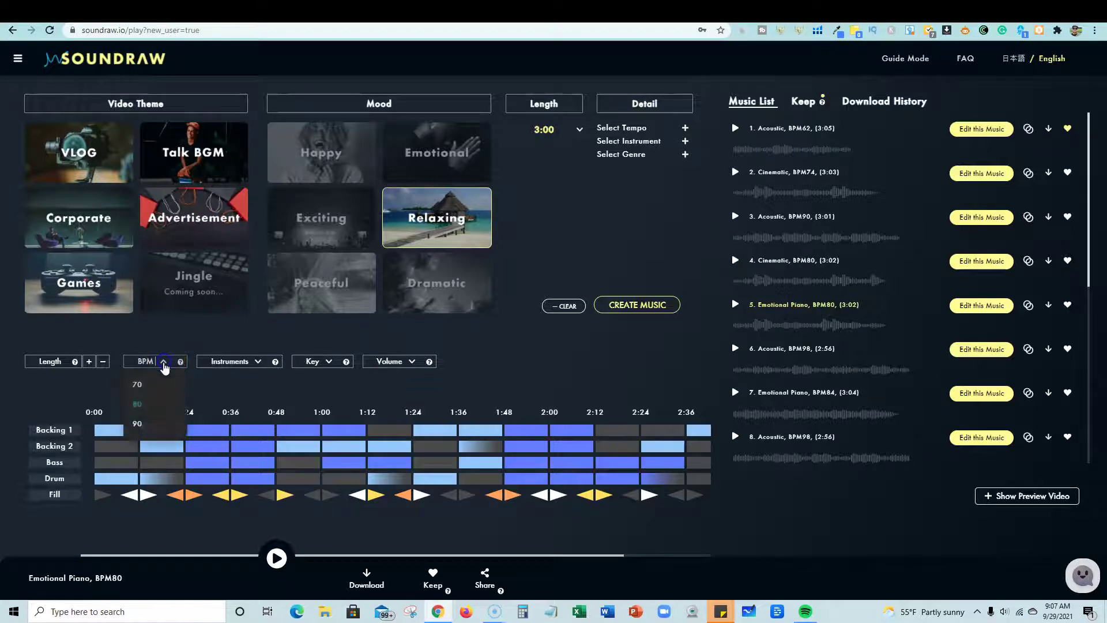
click(136, 384)
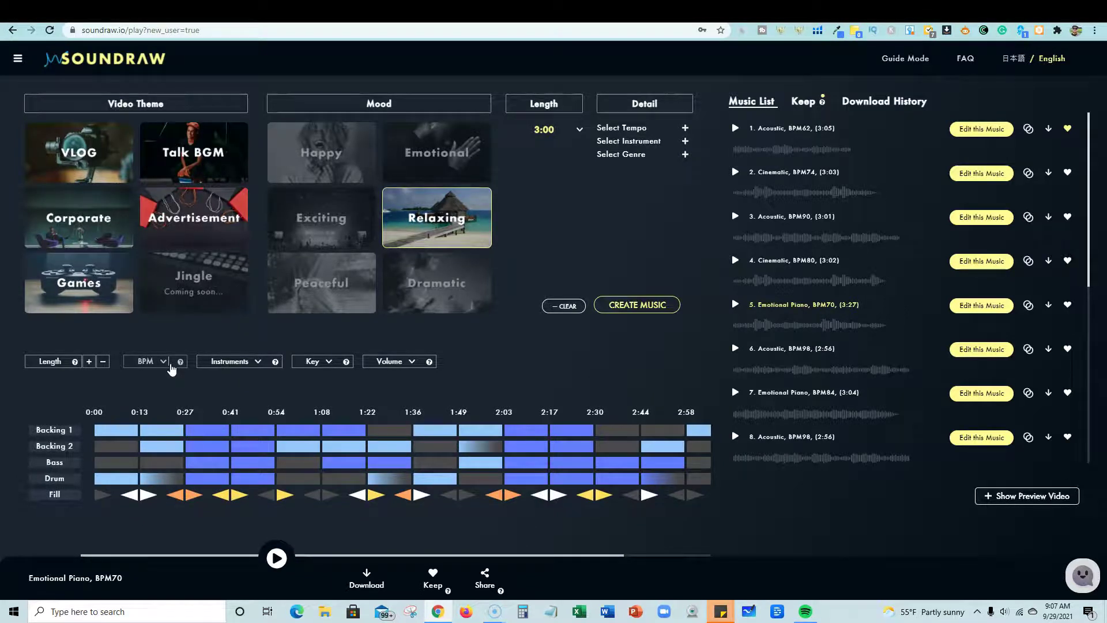
click(166, 369)
click(167, 360)
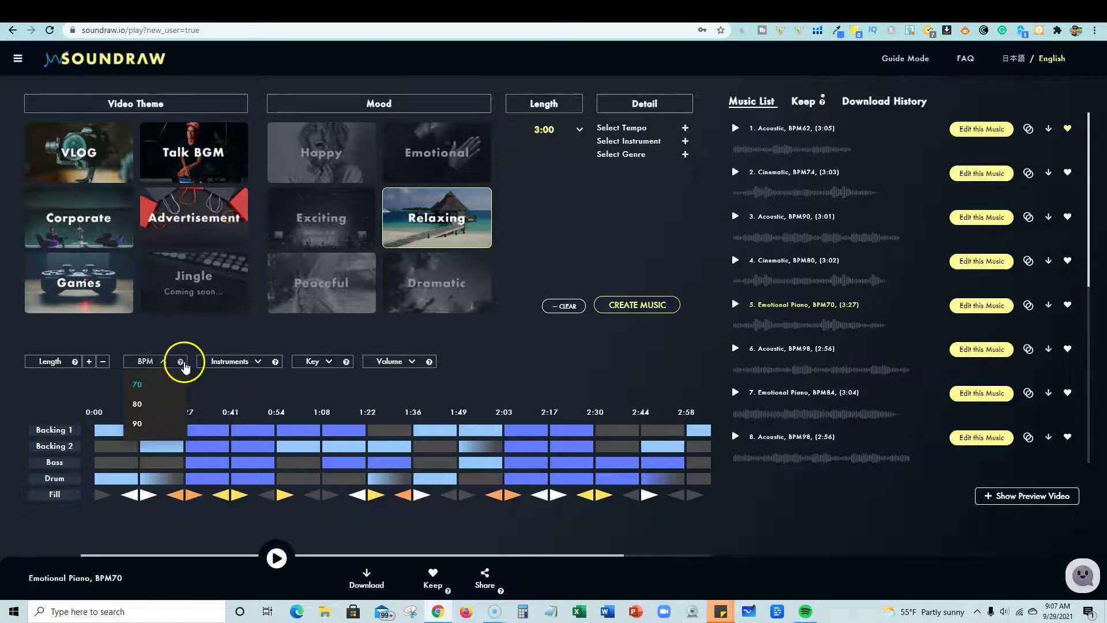
mouse_move(180, 364)
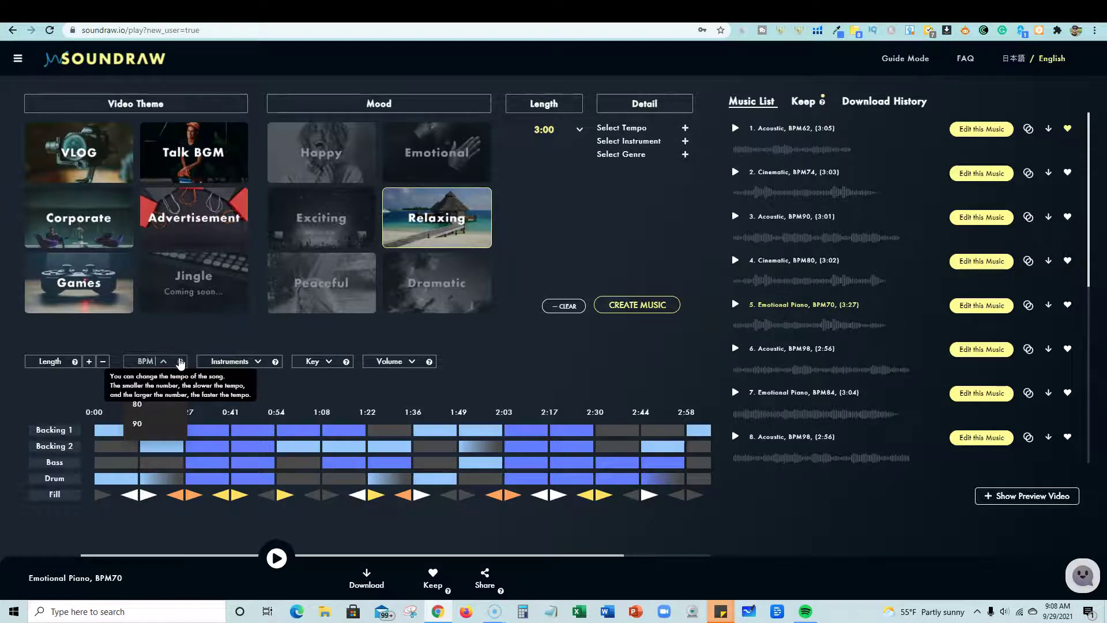
click(185, 326)
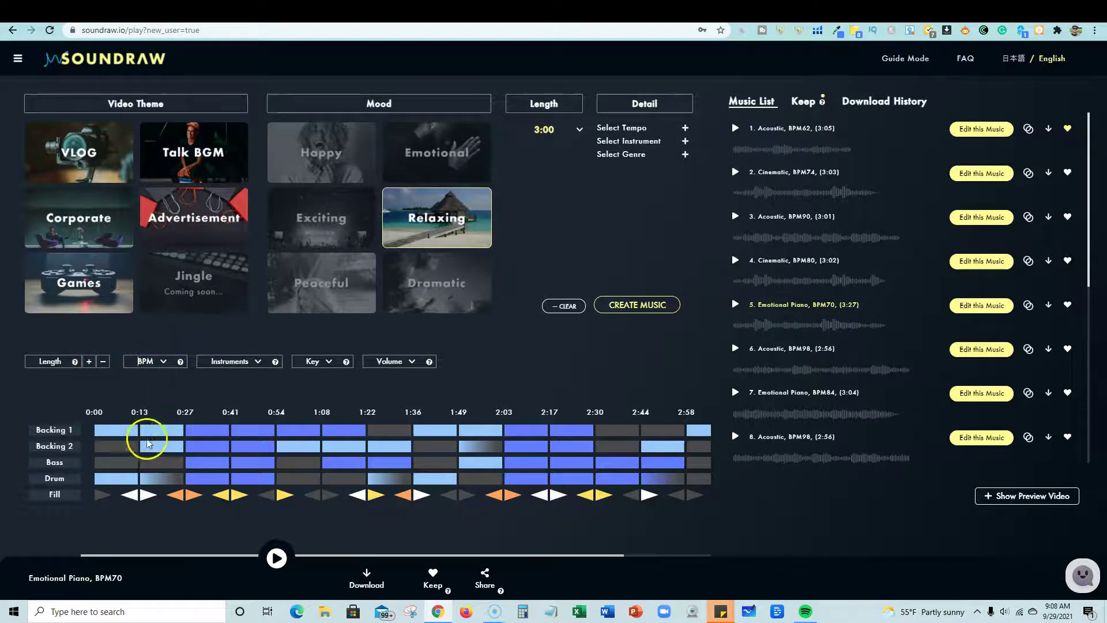
Play the 70 BPM track and vary the Drum and Fill blocks around 0:13–0:27
click(276, 558)
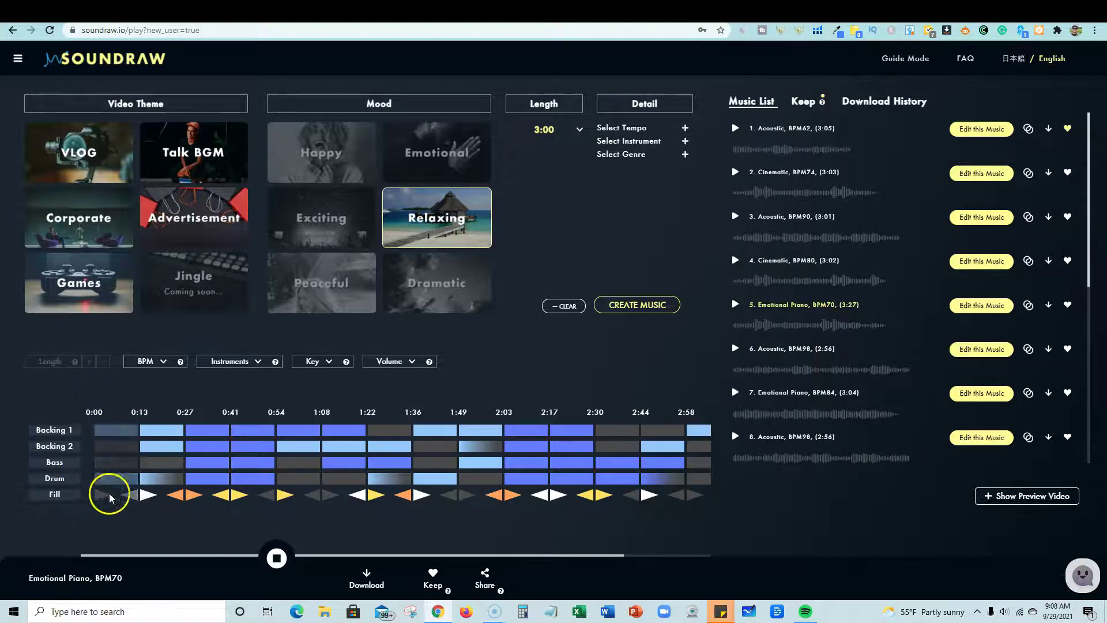
click(178, 497)
click(163, 481)
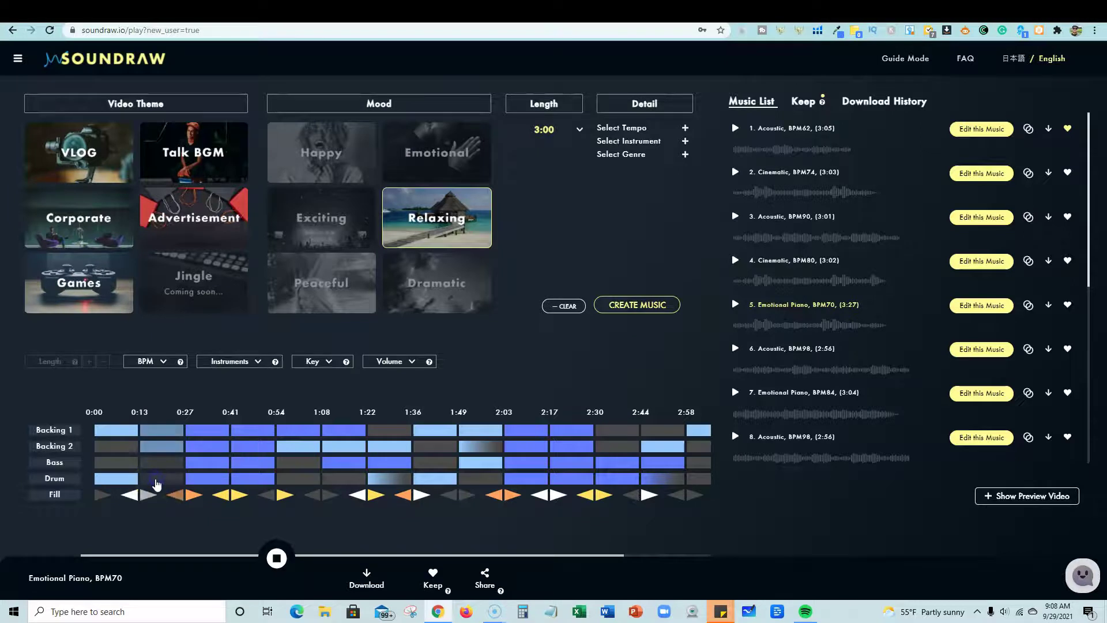
click(182, 530)
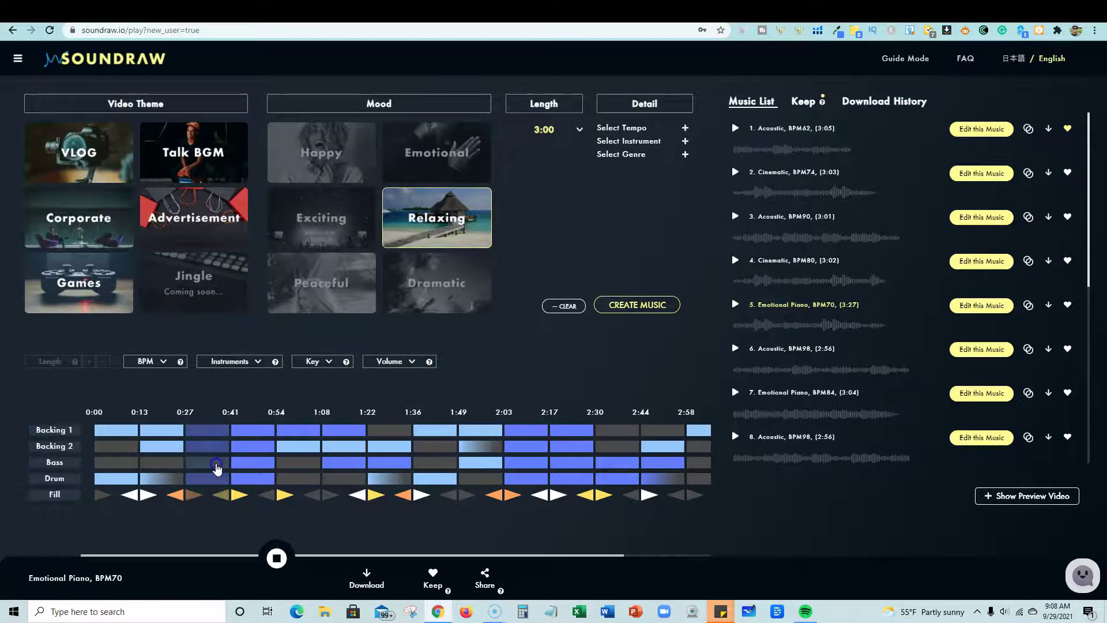
Turn down the Bass volume of the Emotional Piano track
click(406, 363)
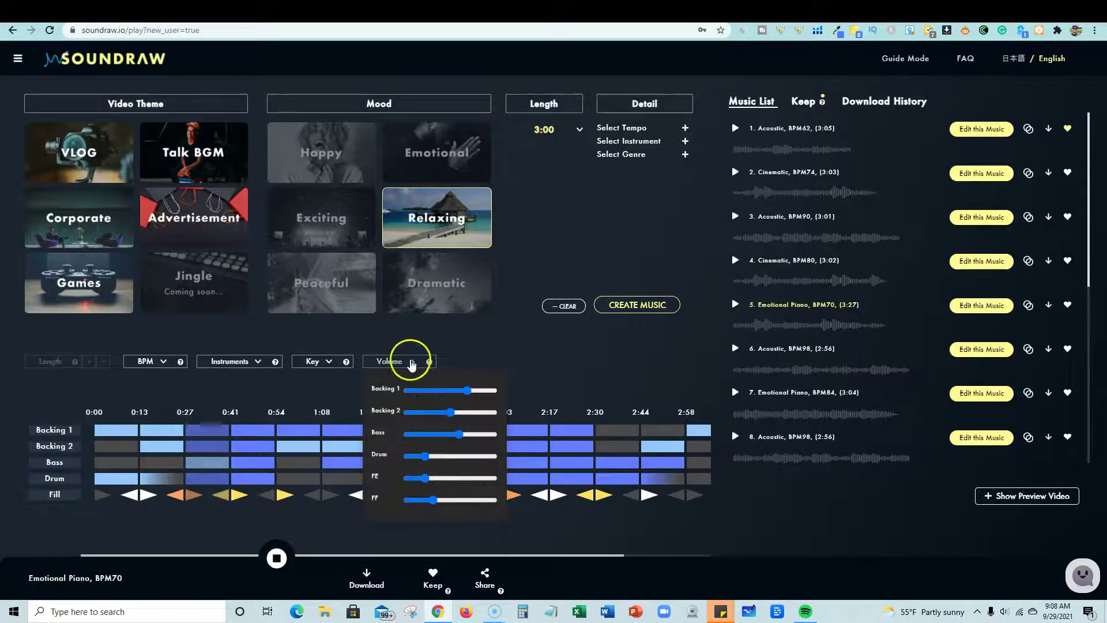
drag(457, 435, 425, 438)
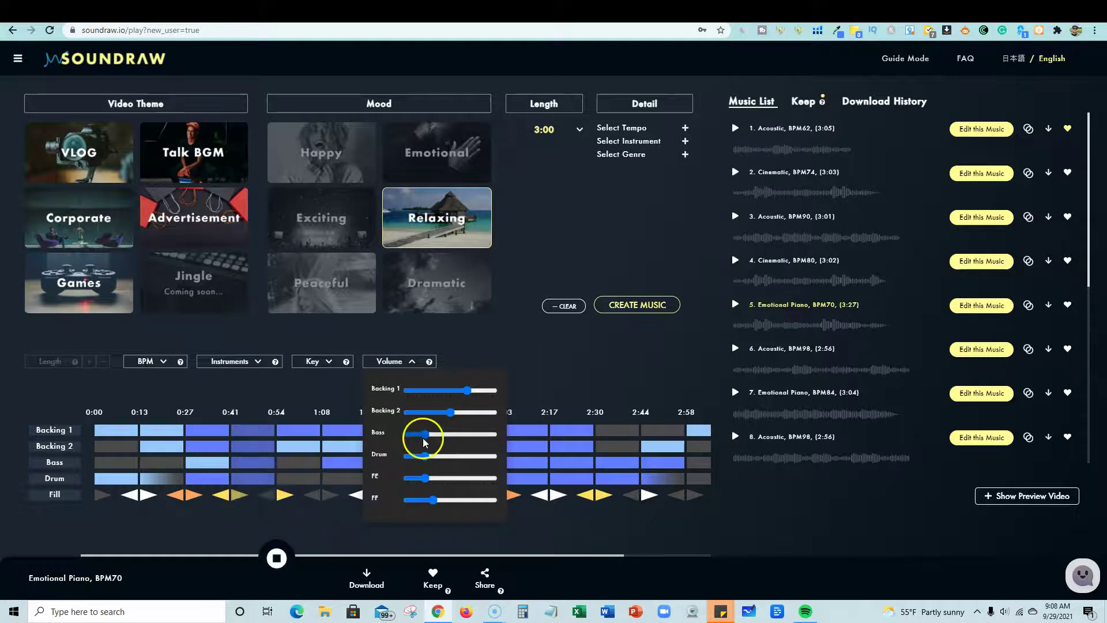
click(628, 386)
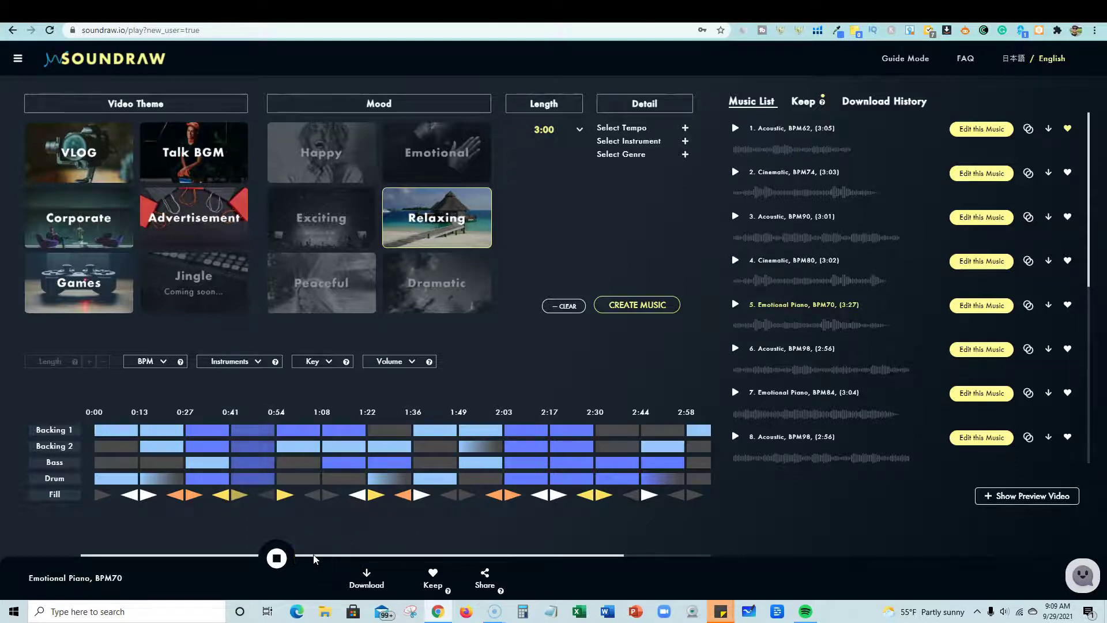
Regenerate the timeline sections at 0:54 and 1:08
click(311, 515)
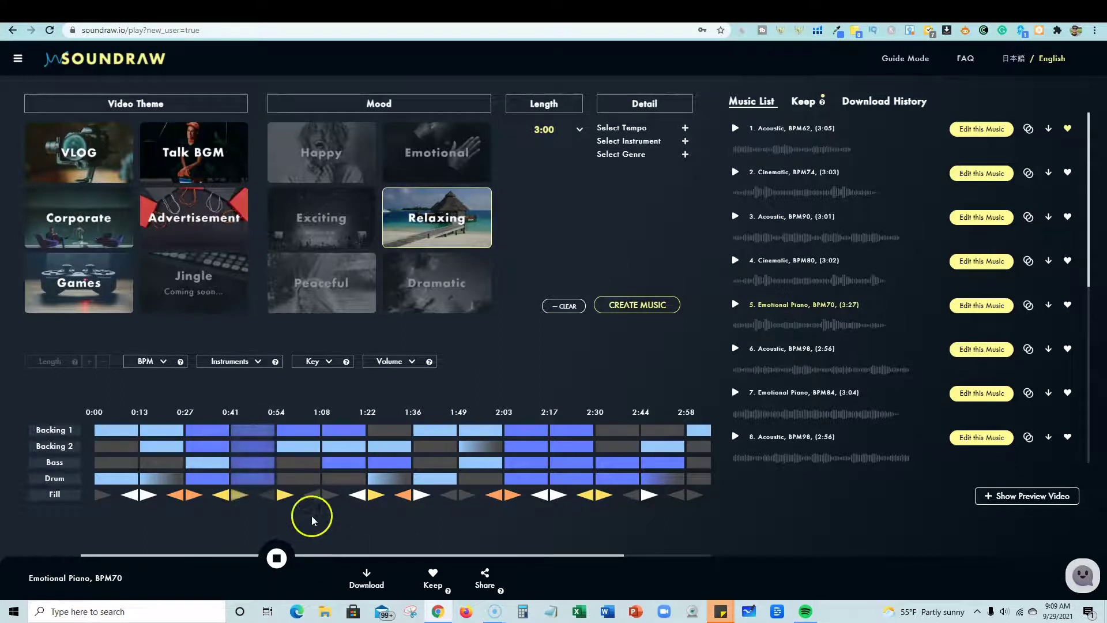
click(297, 479)
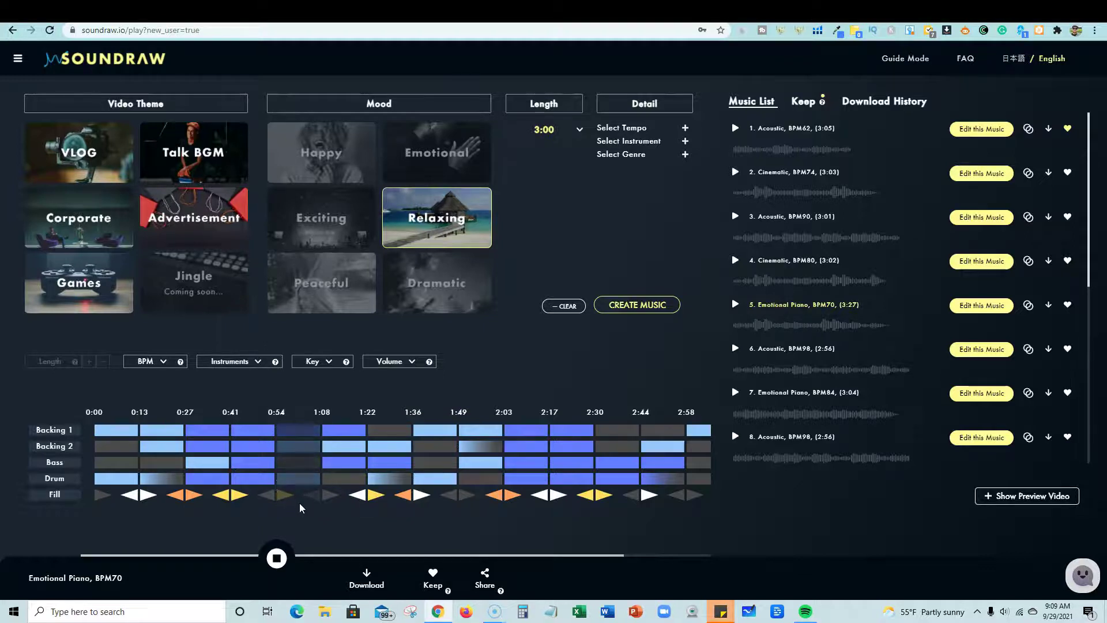
click(304, 478)
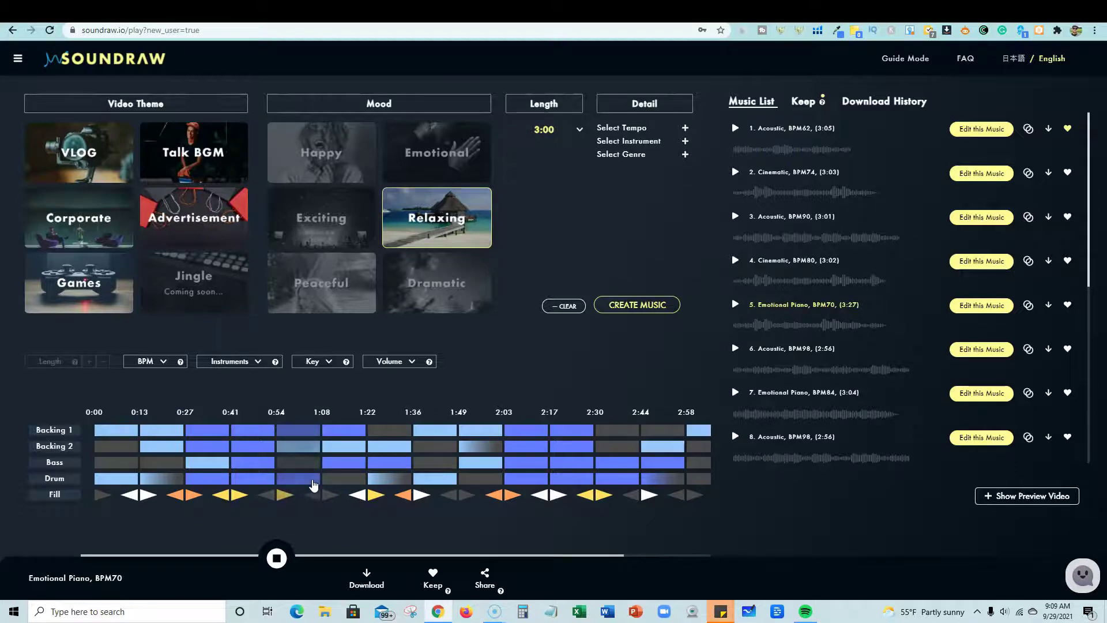
click(310, 524)
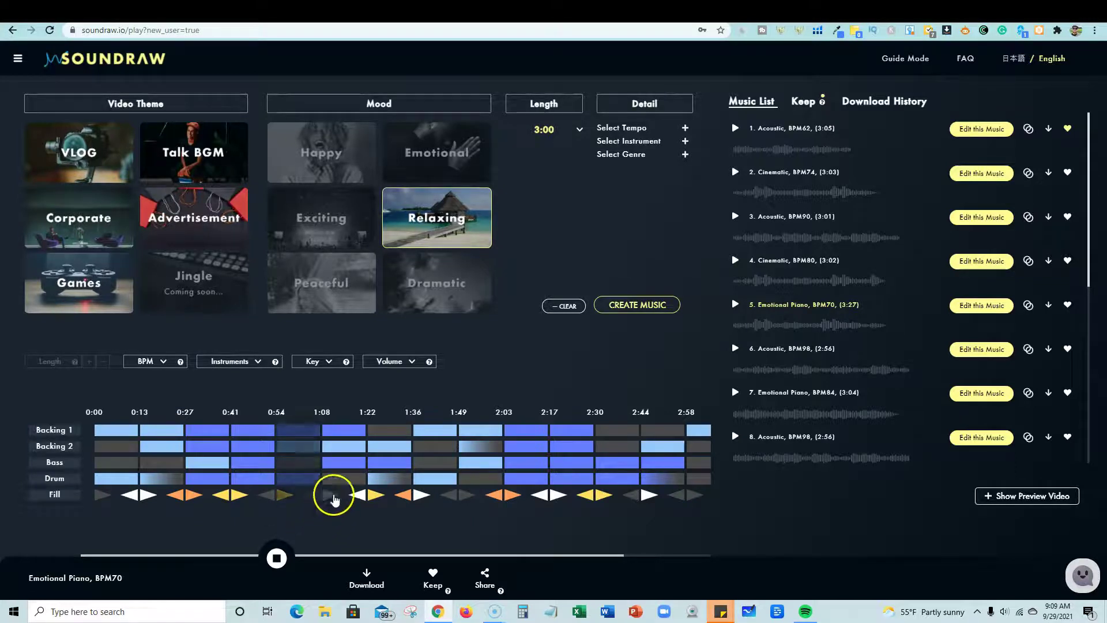
click(352, 439)
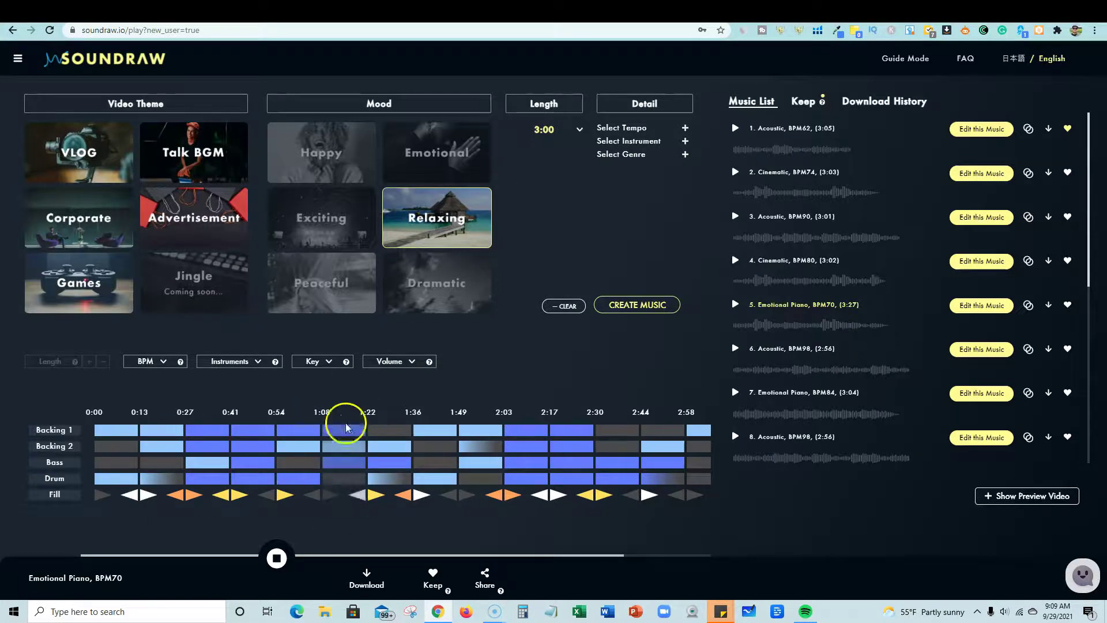
Stop playback and save the edited Emotional Piano BPM70 track to Keep
click(279, 558)
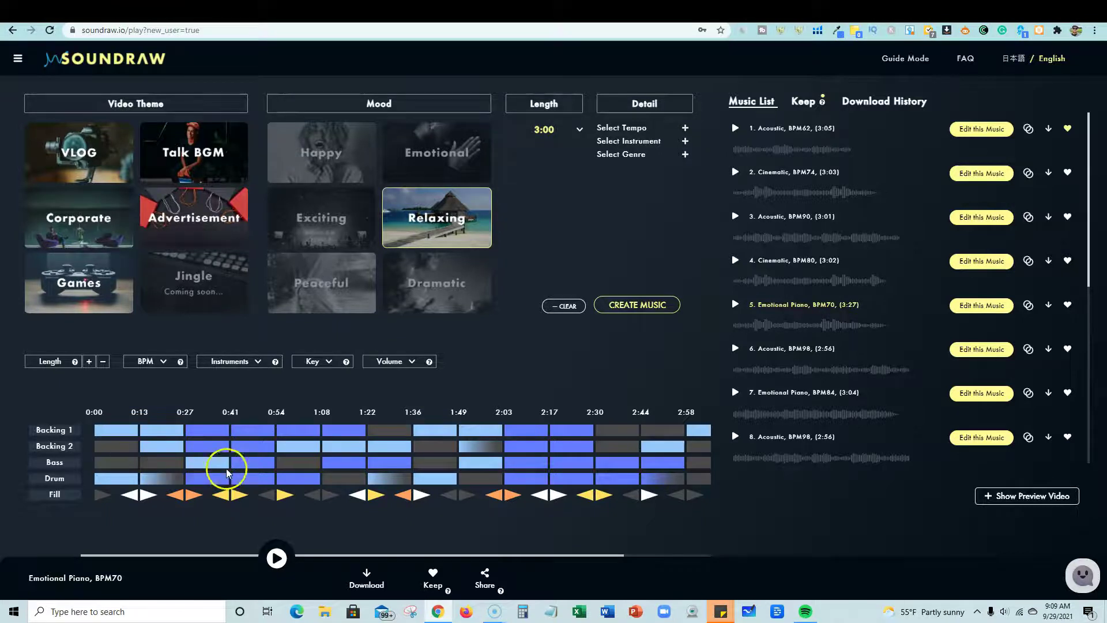
mouse_move(432, 581)
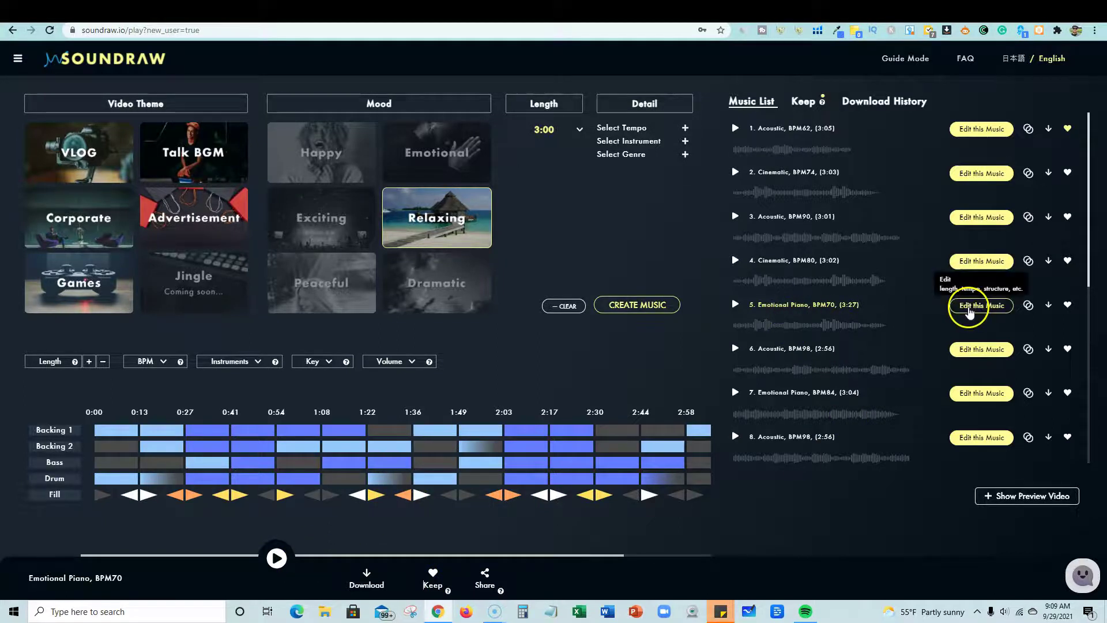
click(1069, 306)
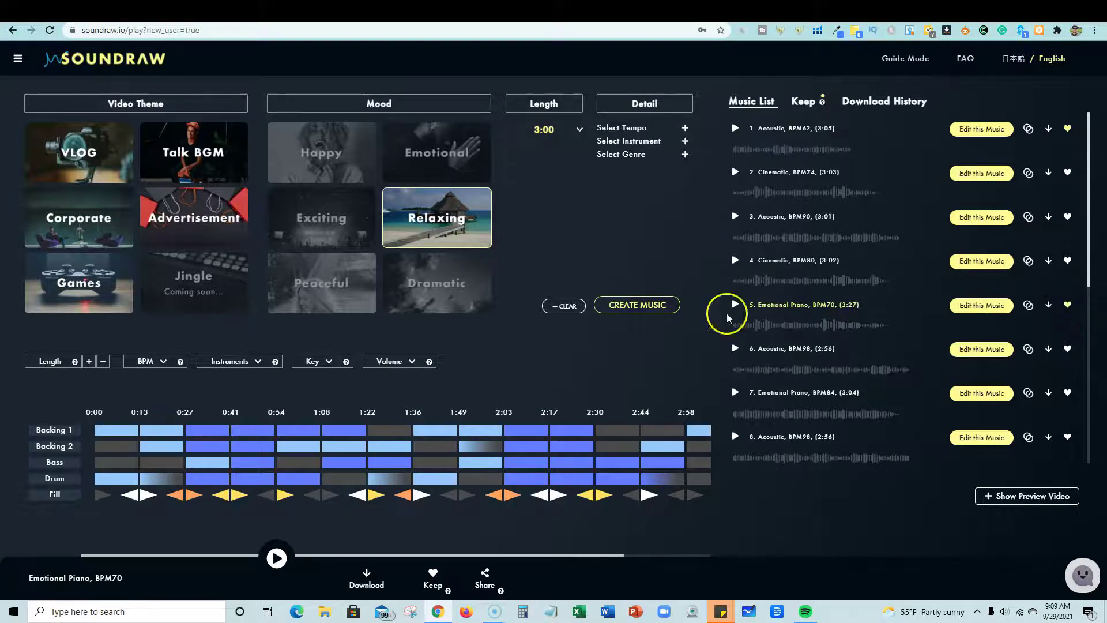
Try the Peaceful and Exciting moods, then clear all mood selections
click(321, 281)
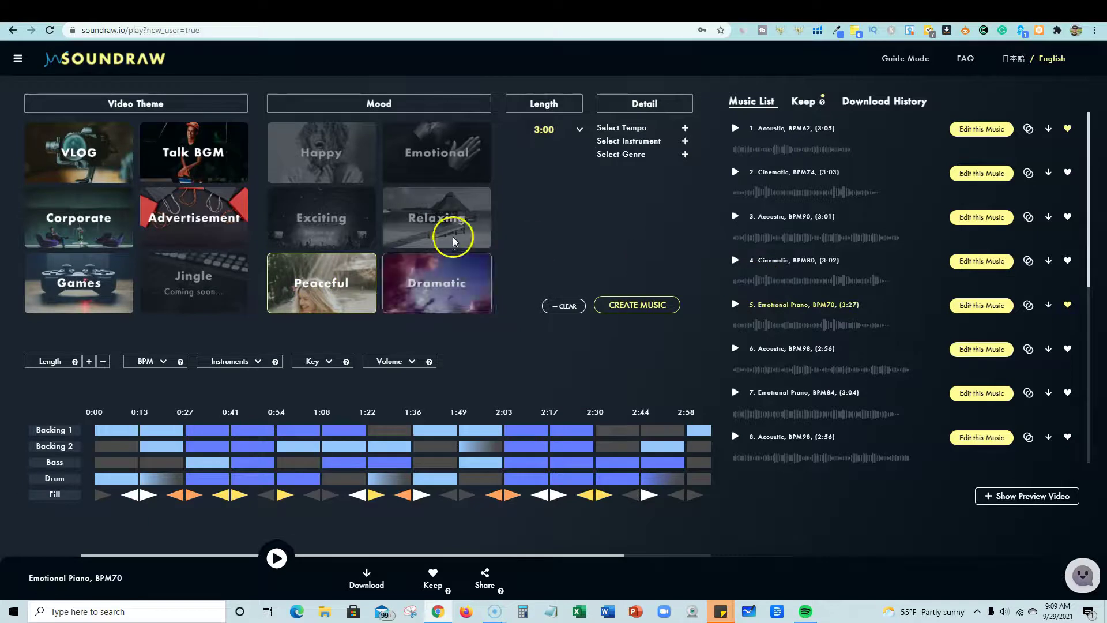
click(319, 217)
click(325, 289)
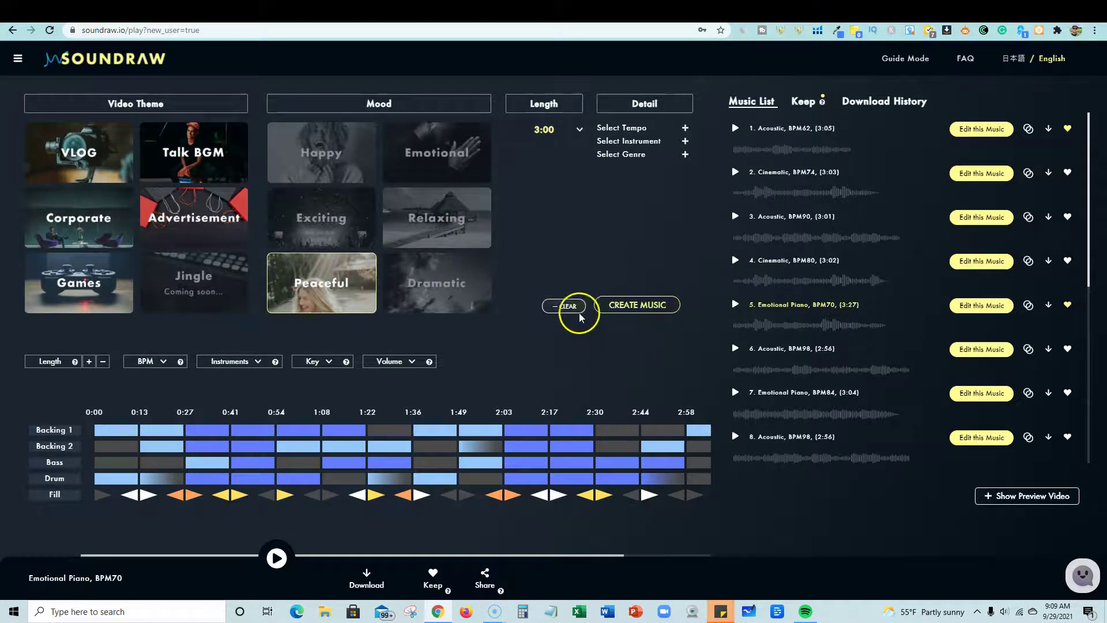
click(355, 290)
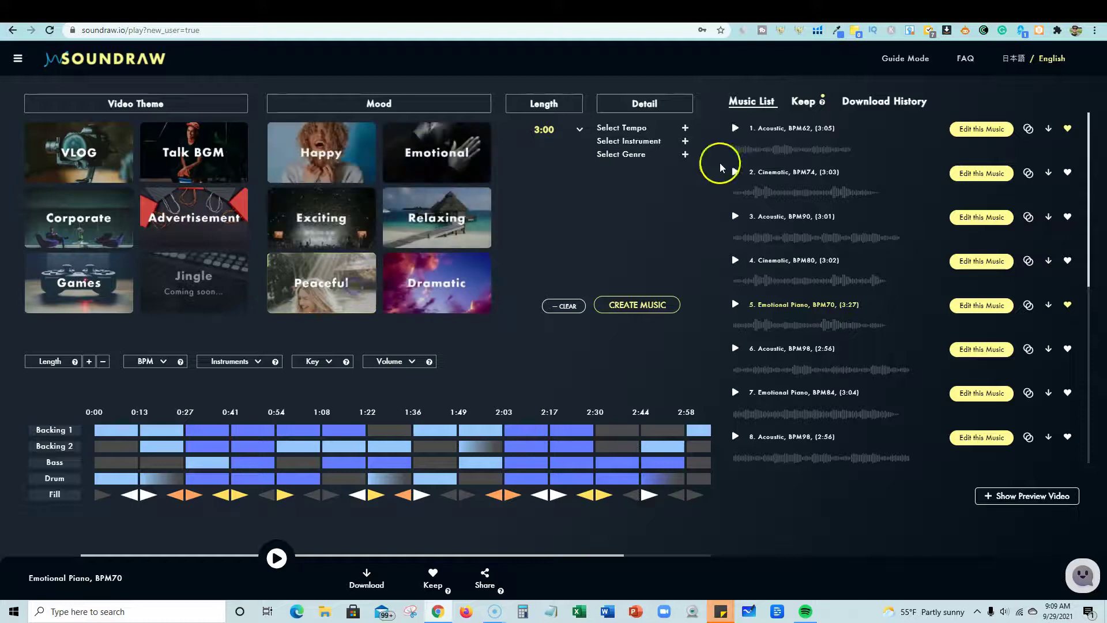
Untick Rock in the genre filter, keeping Acoustic, Orchestra, EDM, Disco / Funk and Cinematic Rock
click(684, 128)
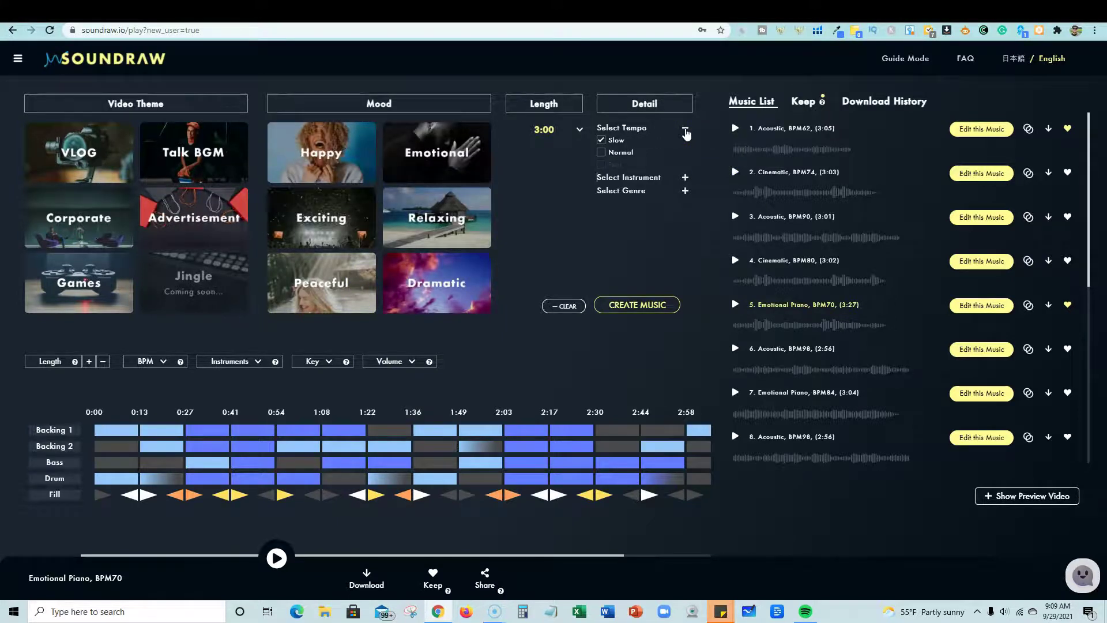
click(685, 131)
click(685, 142)
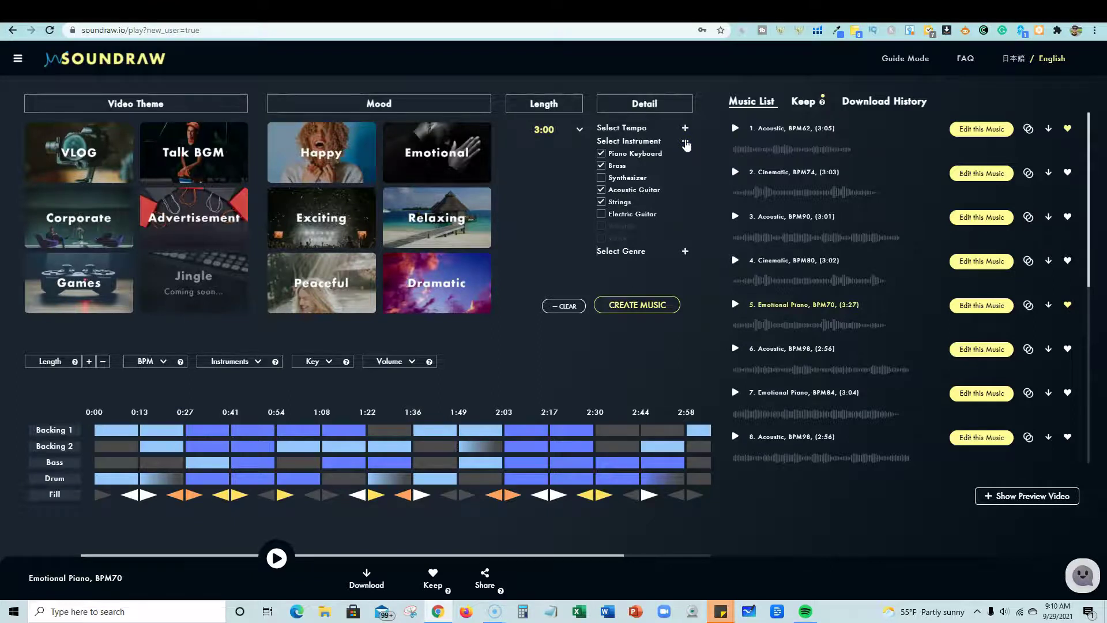
click(685, 142)
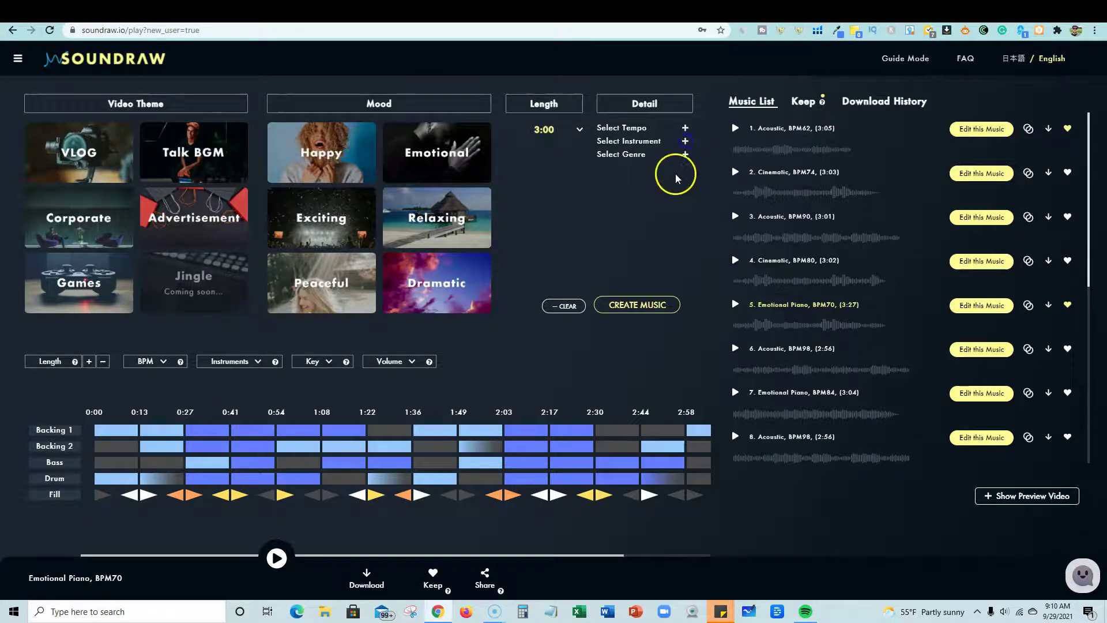
click(685, 154)
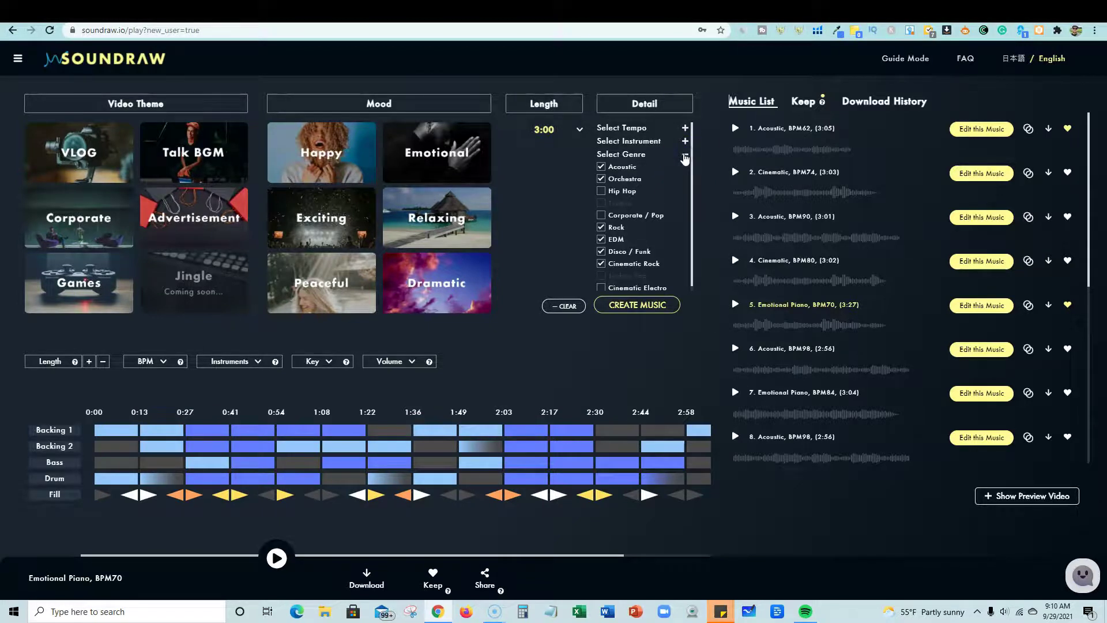
click(601, 227)
scroll(605, 179, down, 1)
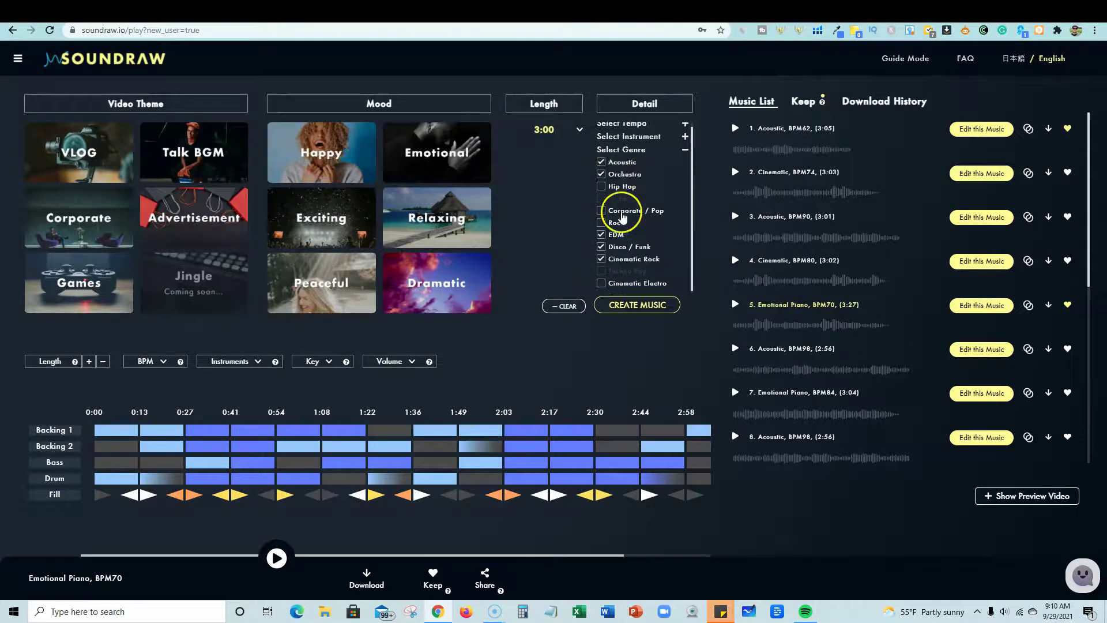
Generate a fresh batch of tracks with the filtered mood and genre settings
click(648, 307)
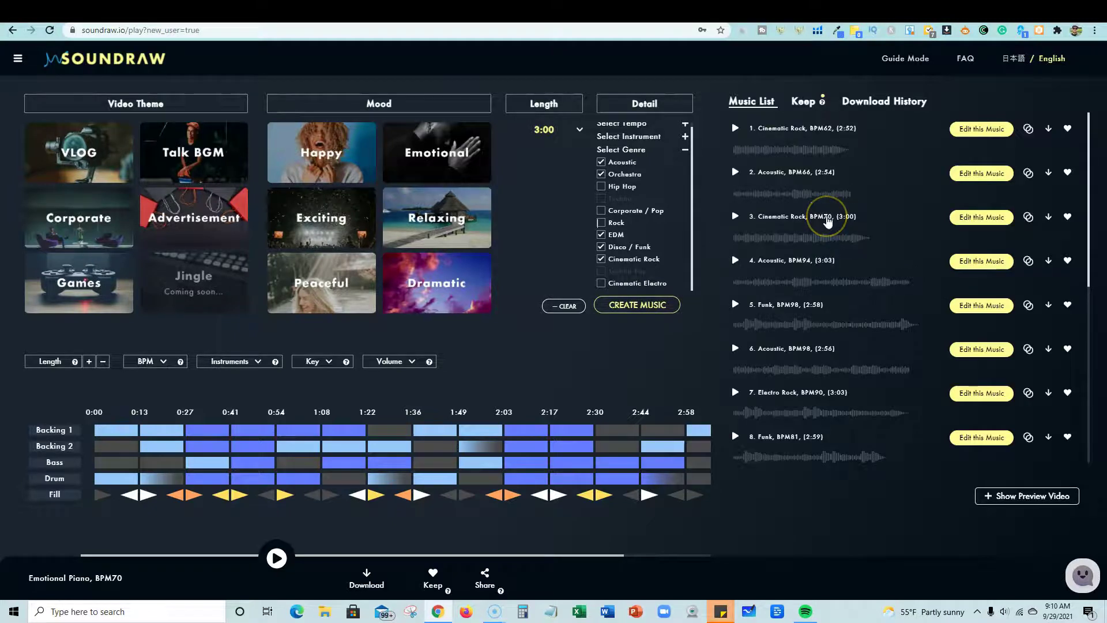
scroll(827, 221, down, 6)
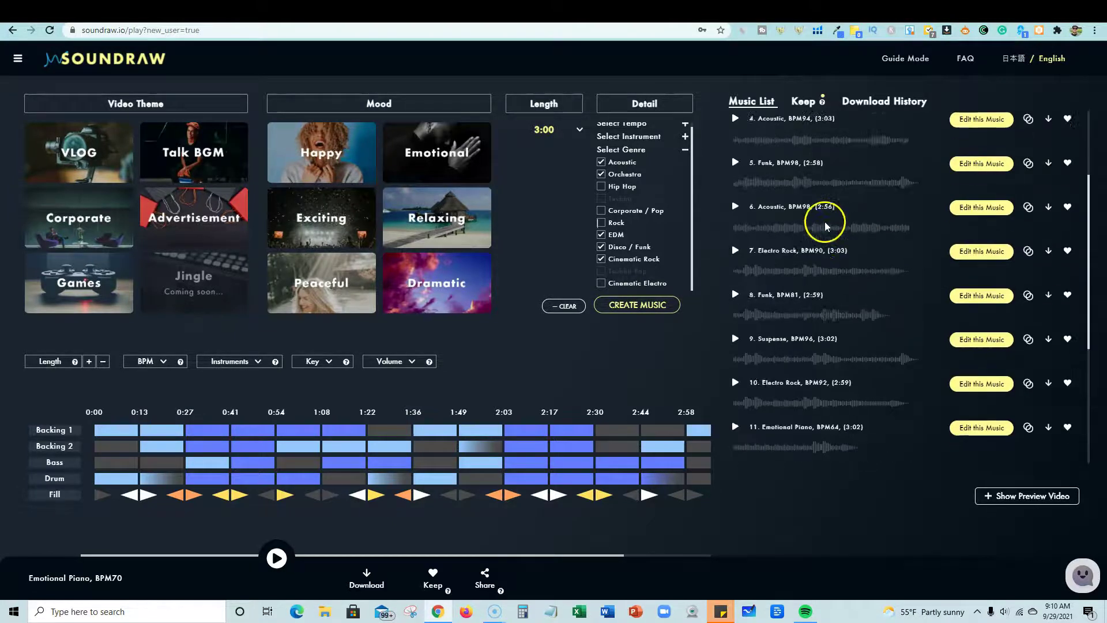
scroll(773, 254, up, 6)
Preview the Cinematic Rock, BPM62 track, add it to Keep, and play it
click(735, 128)
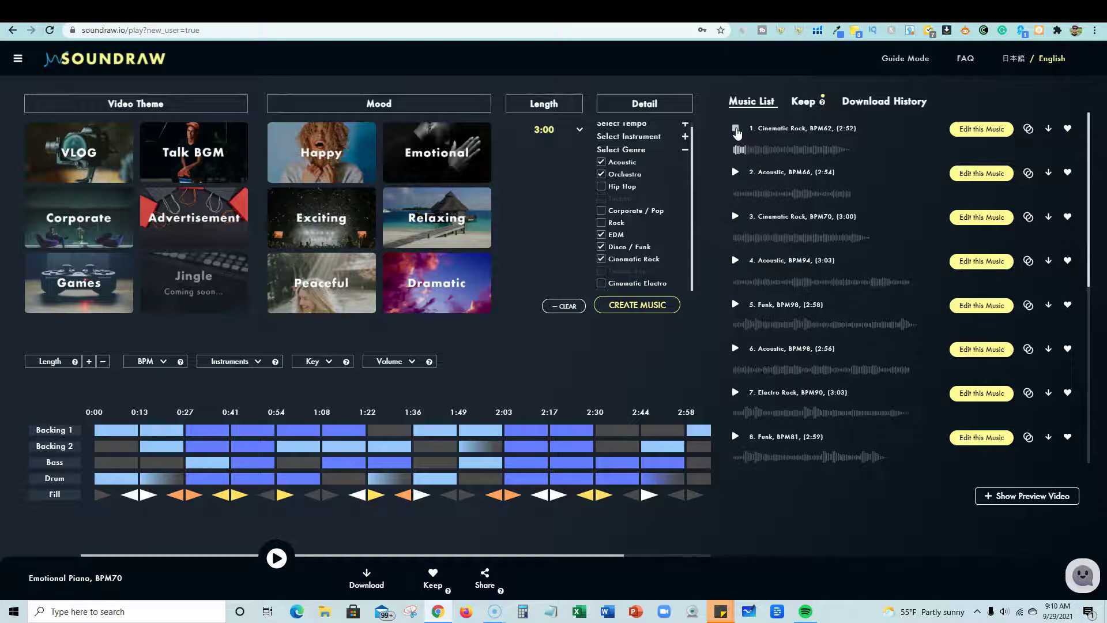
click(736, 131)
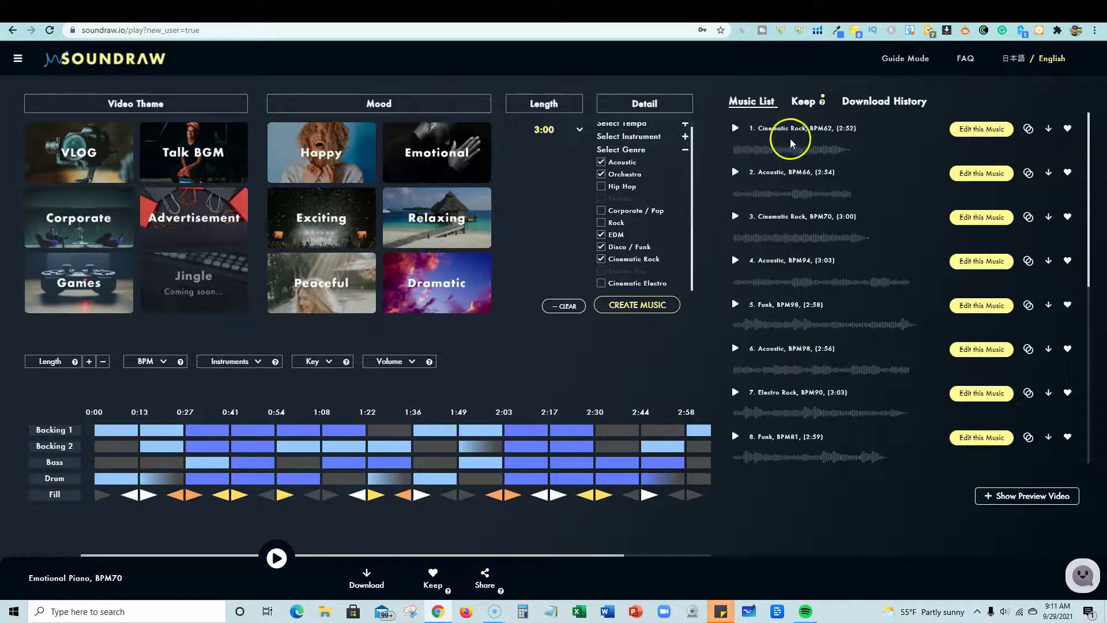
click(1068, 129)
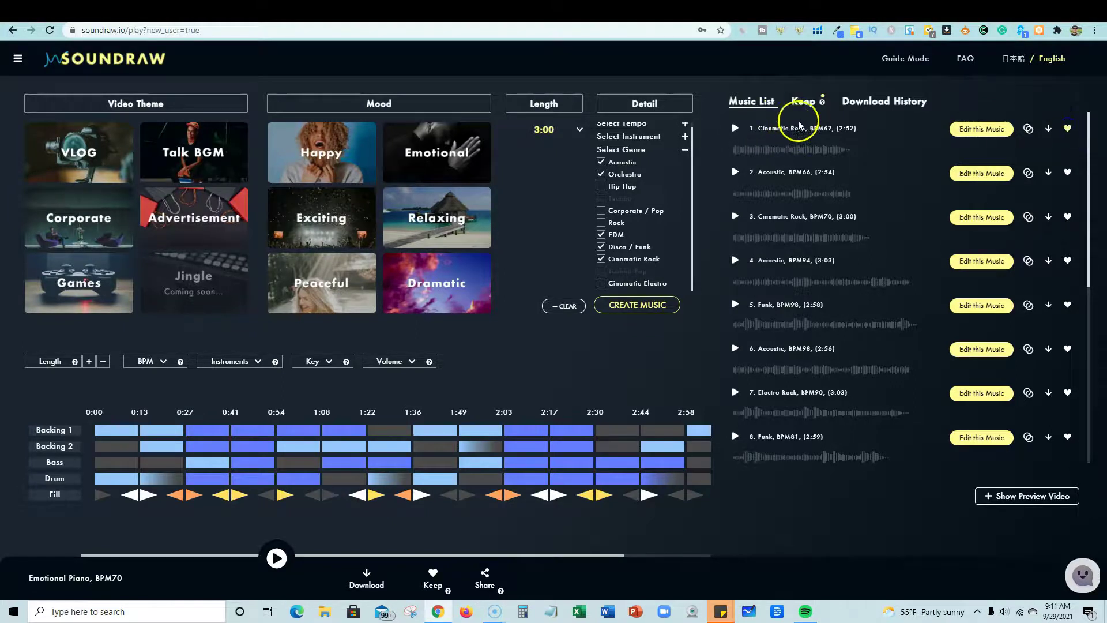
click(735, 129)
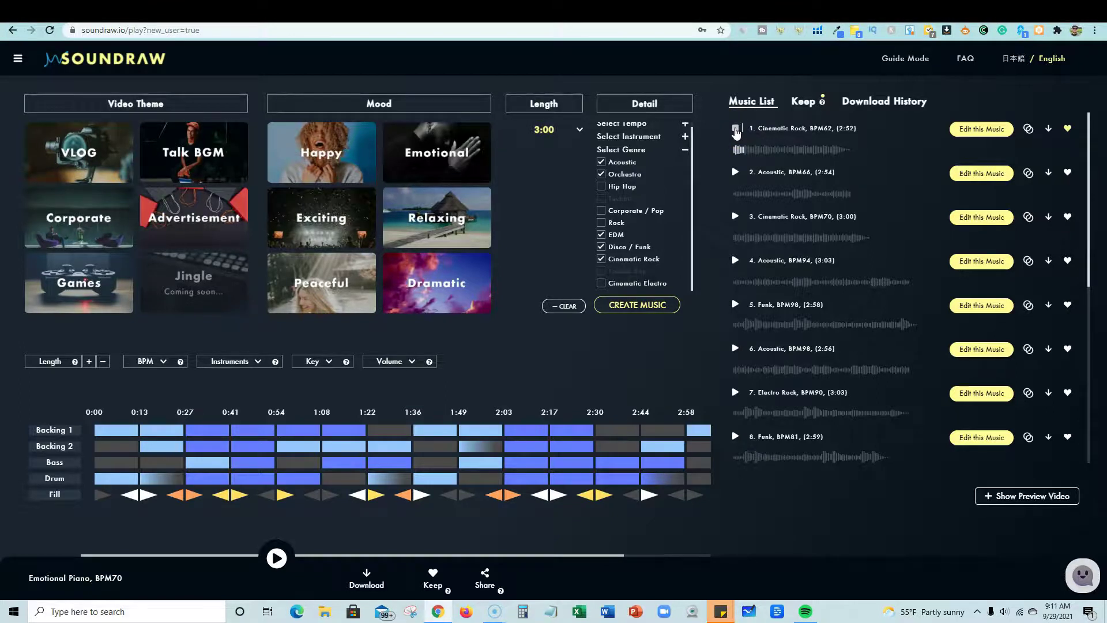
Stop the Cinematic Rock track, then keep and play the Acoustic, BPM66 track
click(735, 129)
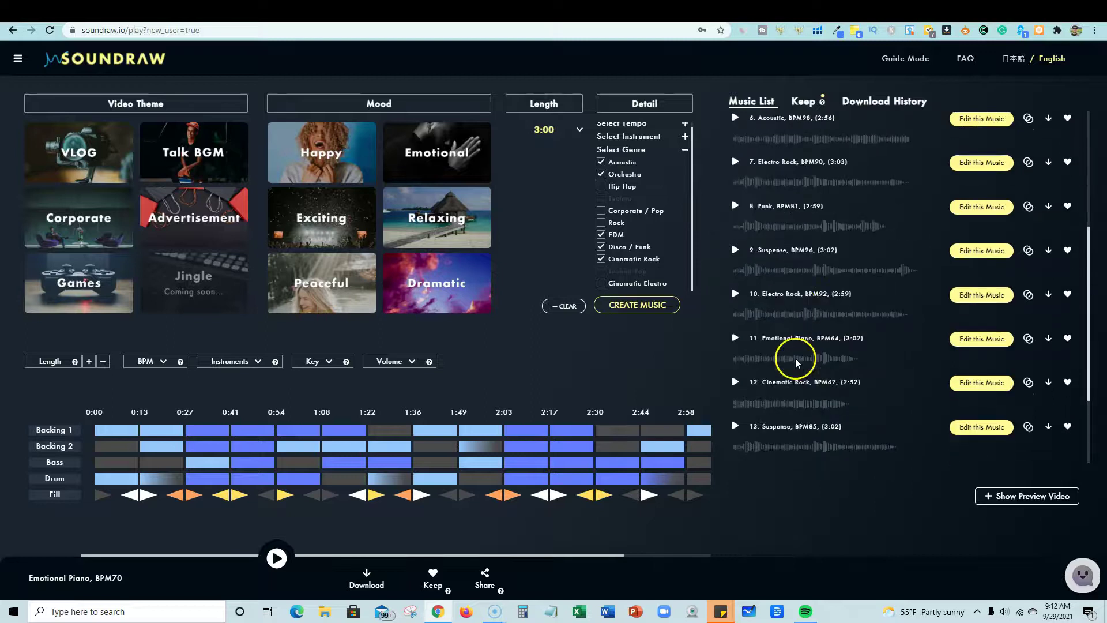
scroll(796, 361, up, 5)
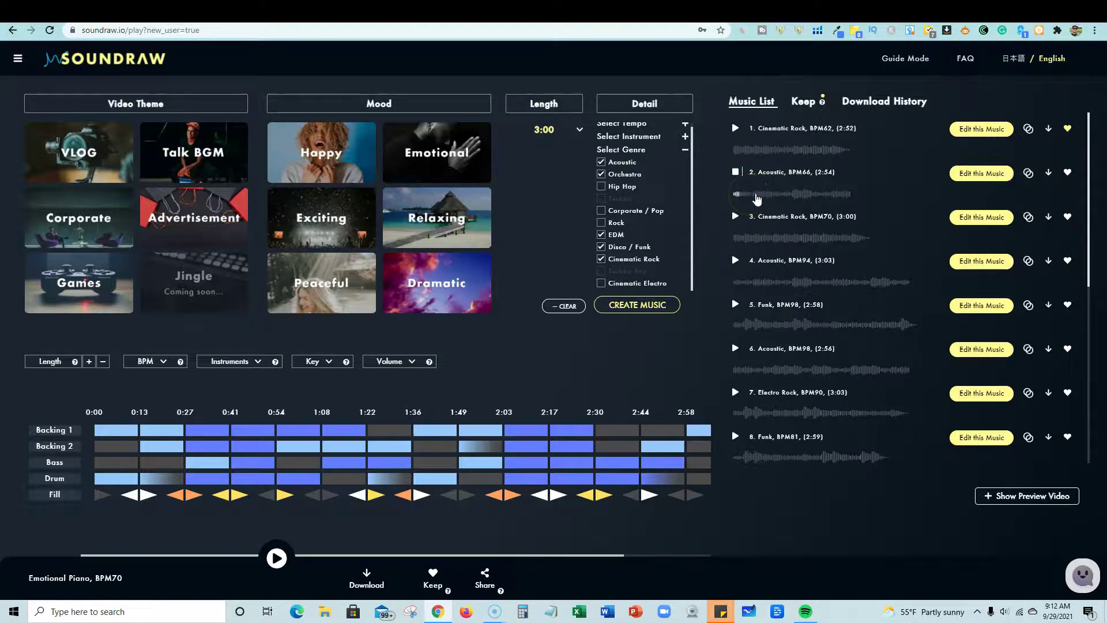
click(1068, 174)
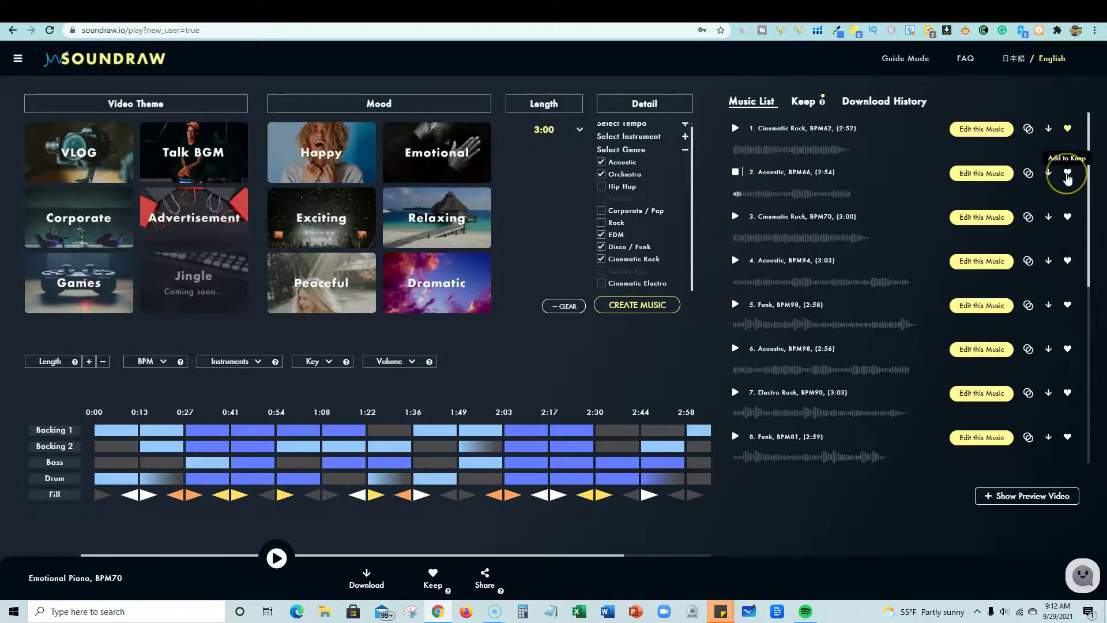
click(972, 178)
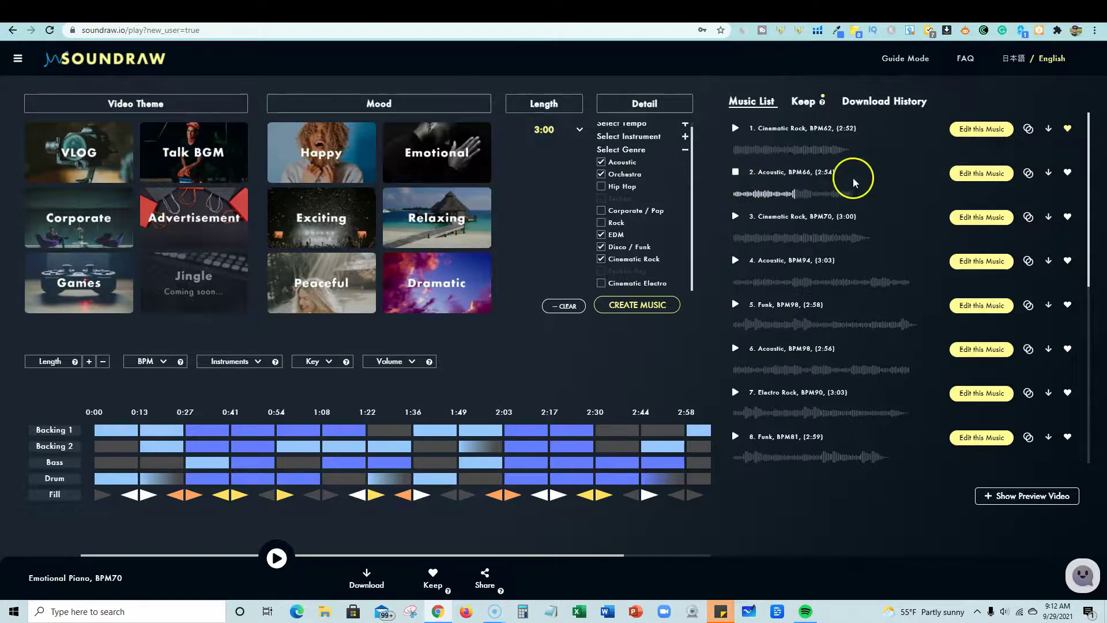
Load Acoustic, BPM66 into the editor, change its tempo to 62 BPM, and preview it
click(959, 181)
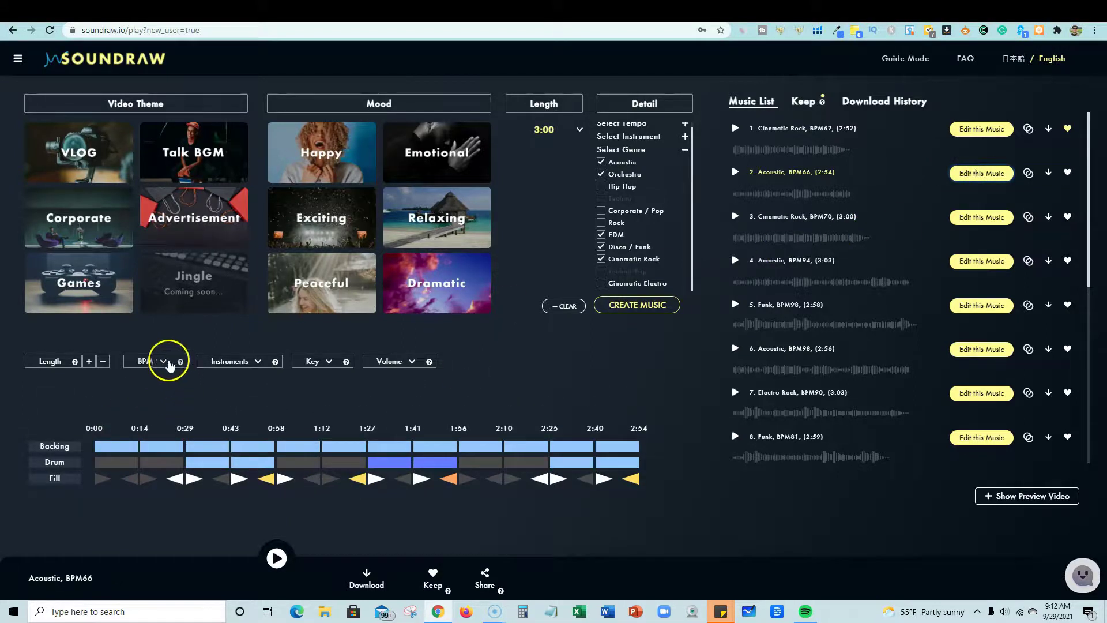
click(165, 361)
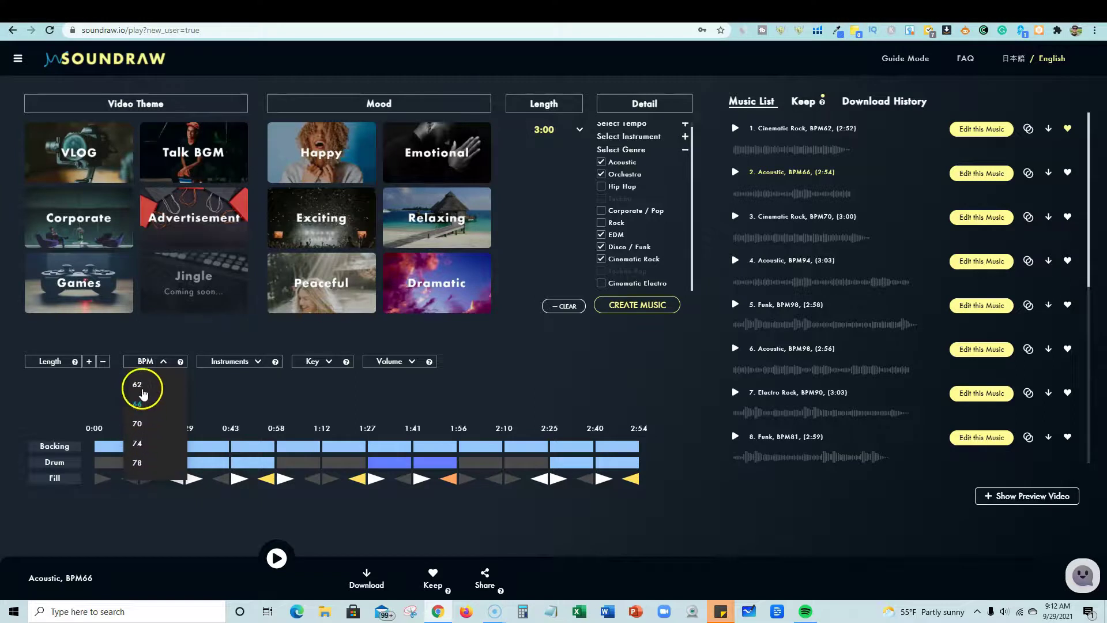
click(137, 385)
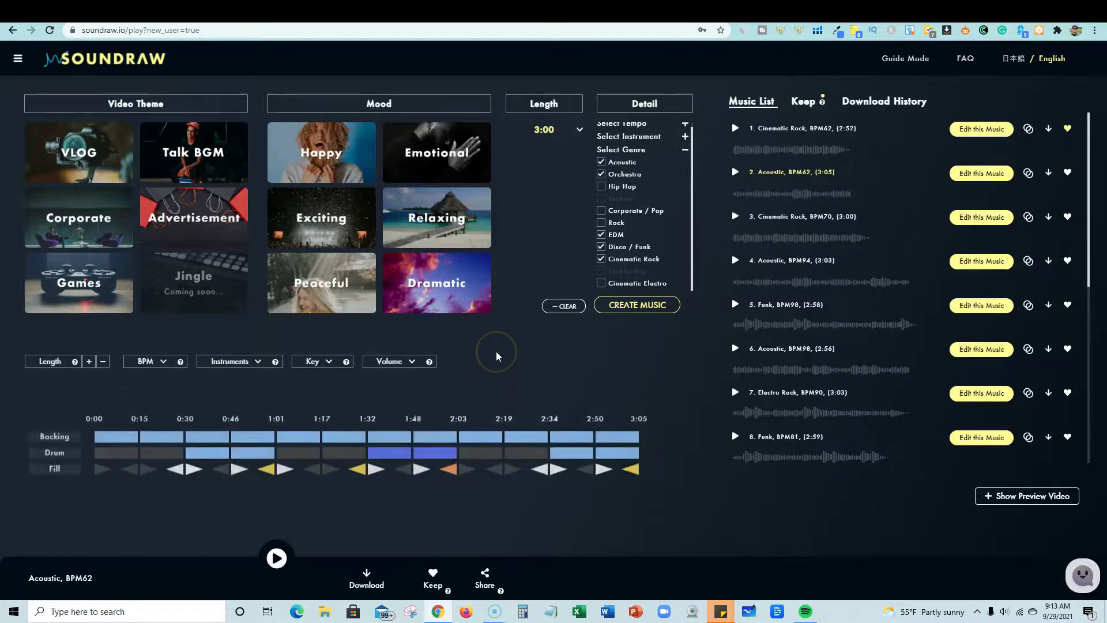
click(276, 558)
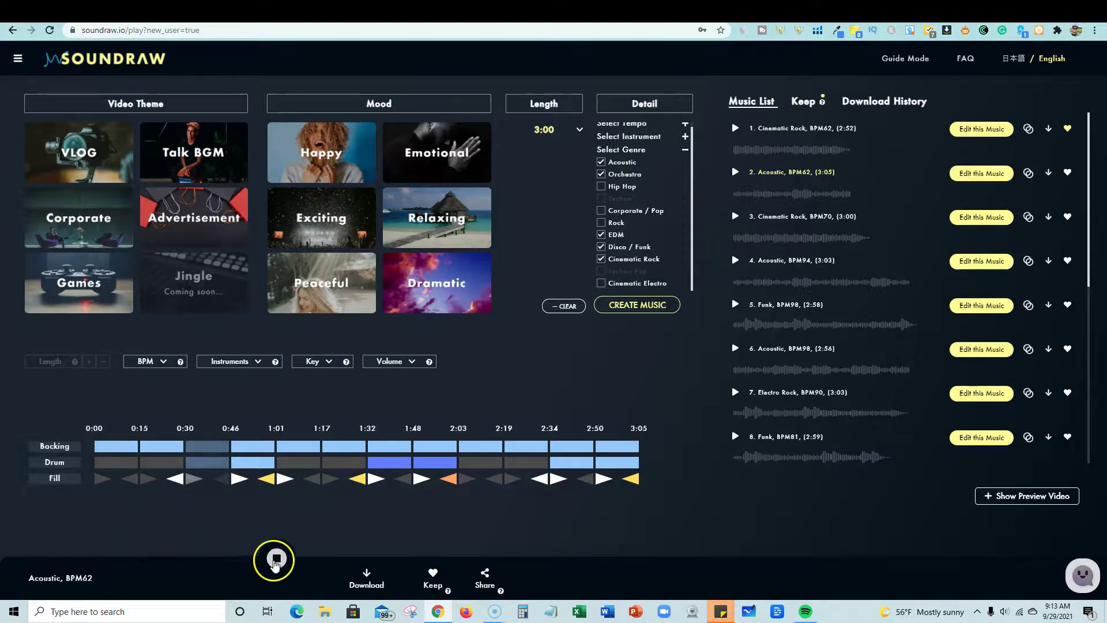
click(276, 557)
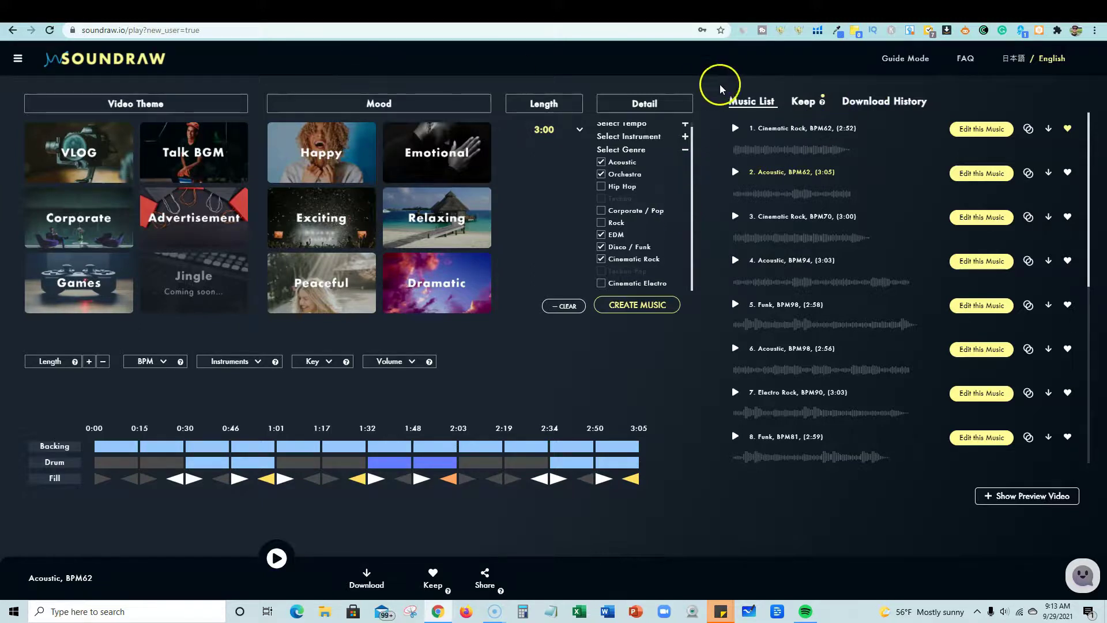
Open the soundraw.io homepage in a new browser tab and dismiss the notice bar
key(ctrl+t)
click(604, 26)
text(sound)
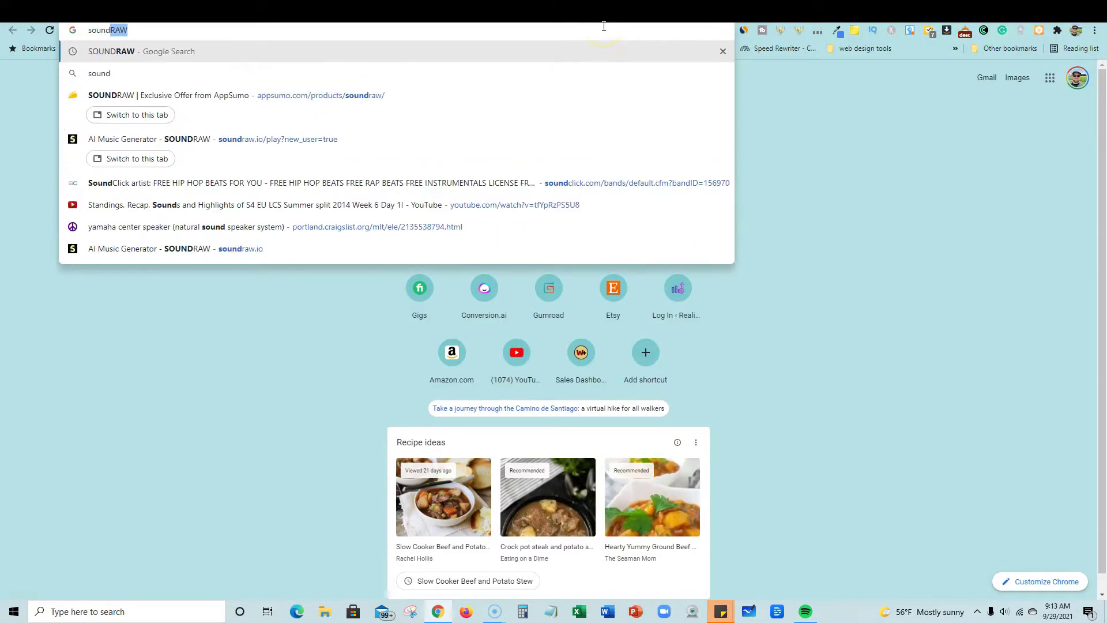
key(Return)
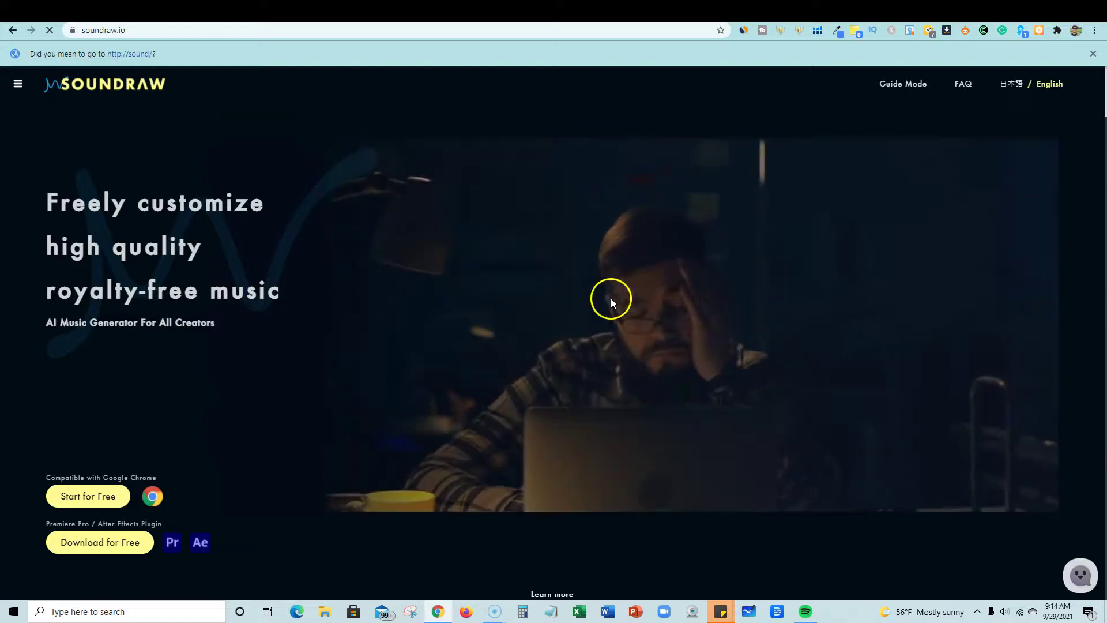
click(1093, 53)
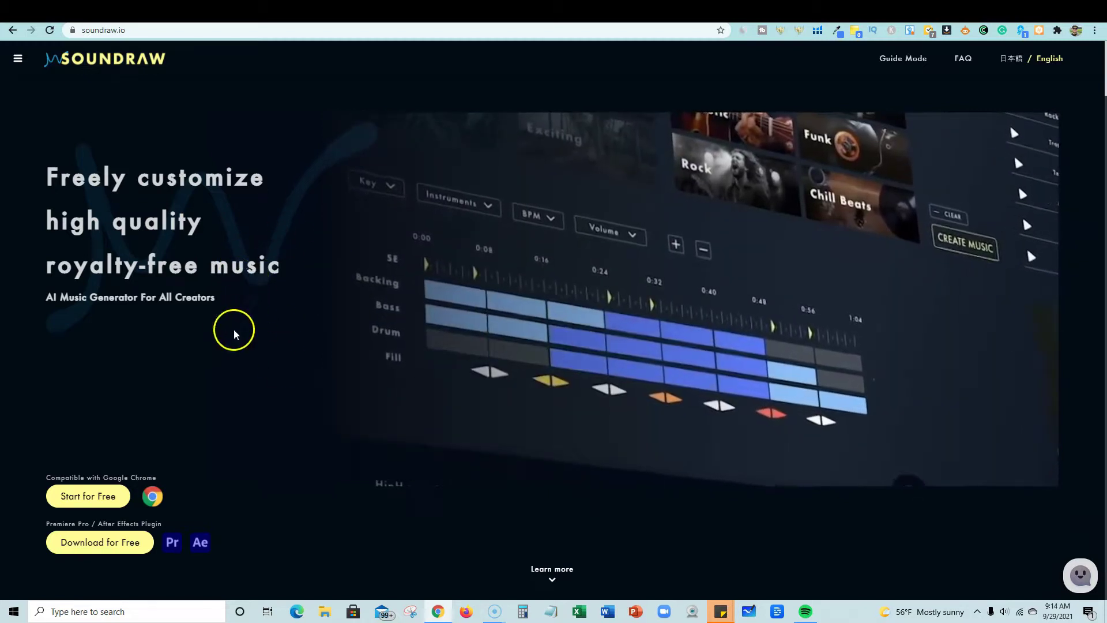
Scroll down the homepage to the pricing plans: Free US$0, Annual US$16.60/mo, Monthly US$19.90/mo
scroll(248, 225, down, 2)
scroll(217, 317, up, 2)
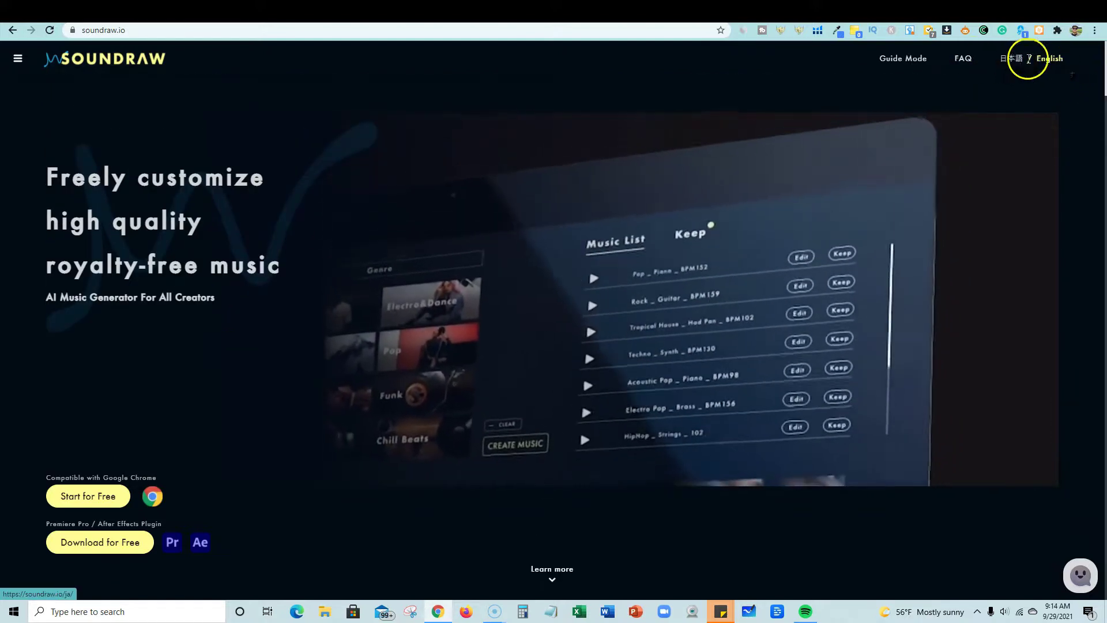
scroll(516, 271, down, 5)
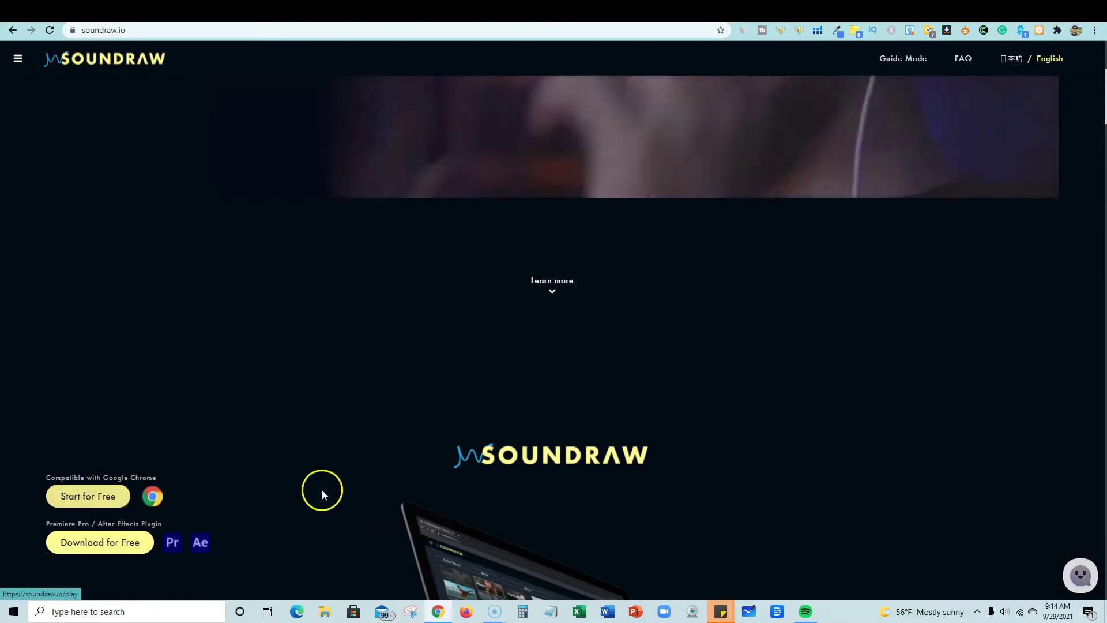
scroll(608, 470, down, 5)
scroll(608, 470, down, 8)
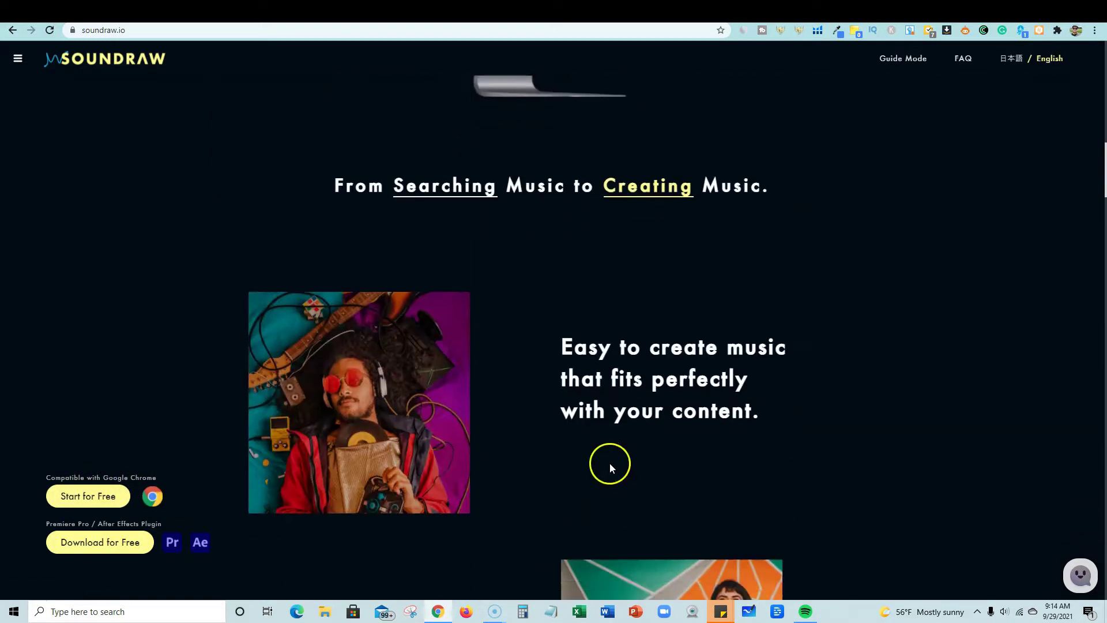
scroll(444, 208, down, 1)
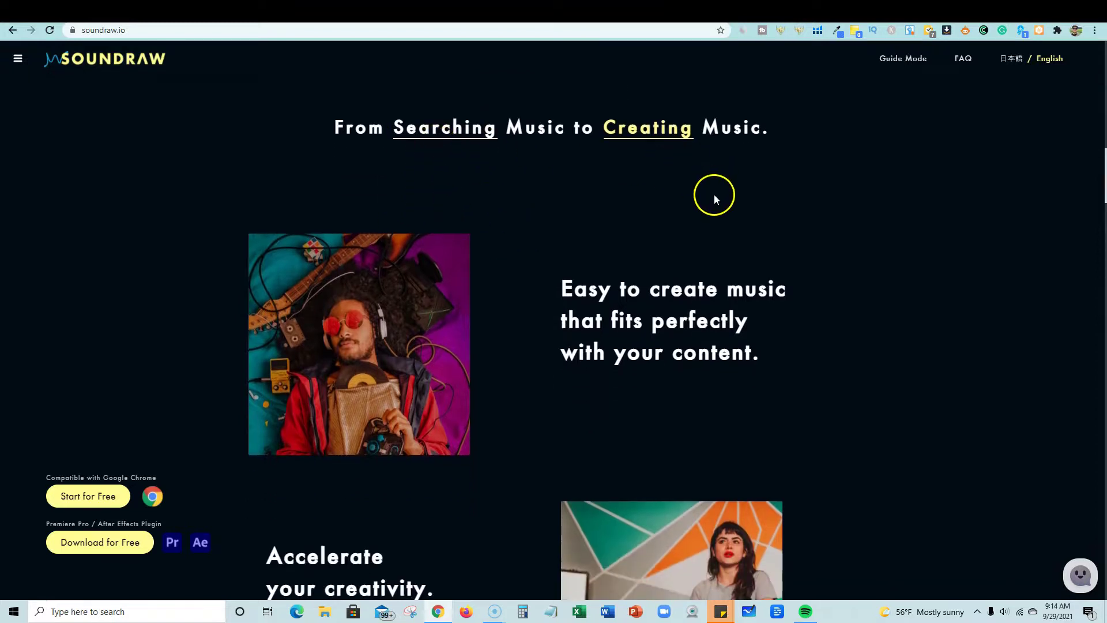
scroll(712, 202, down, 11)
scroll(761, 251, down, 20)
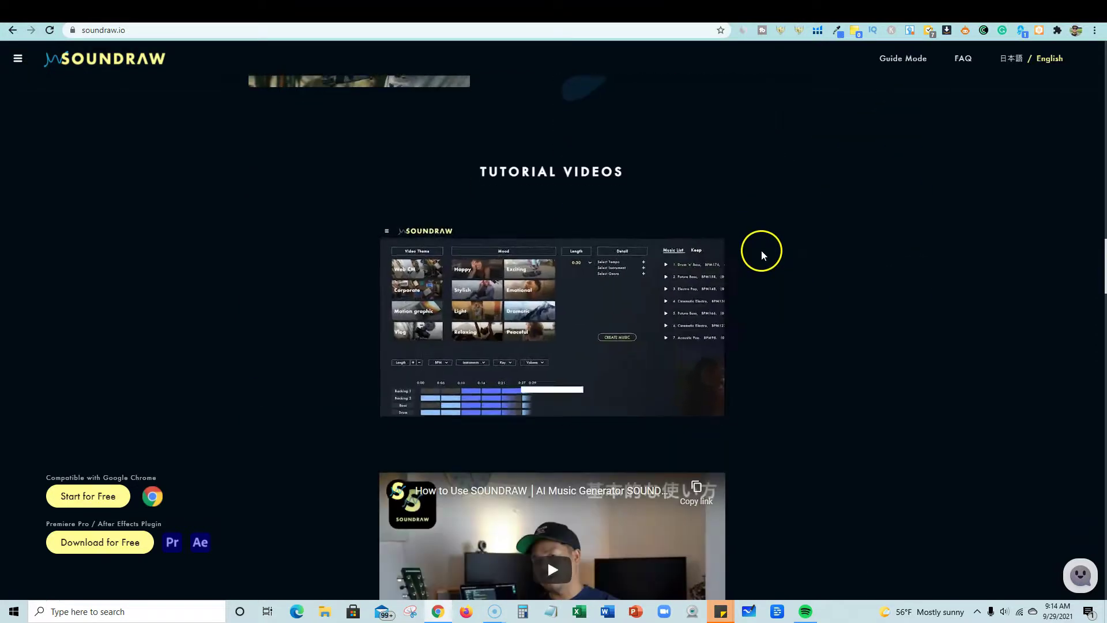
Scroll past pricing to the license section marking YouTube, Monetization, Commercial Use, Podcast and Game OK
scroll(752, 268, down, 12)
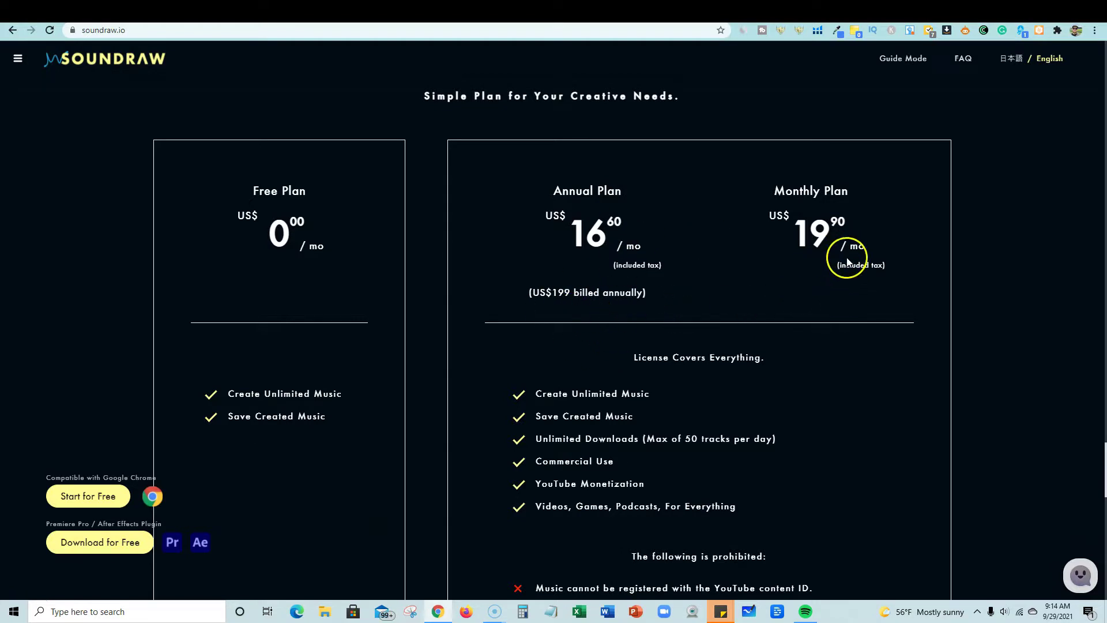
scroll(847, 259, down, 3)
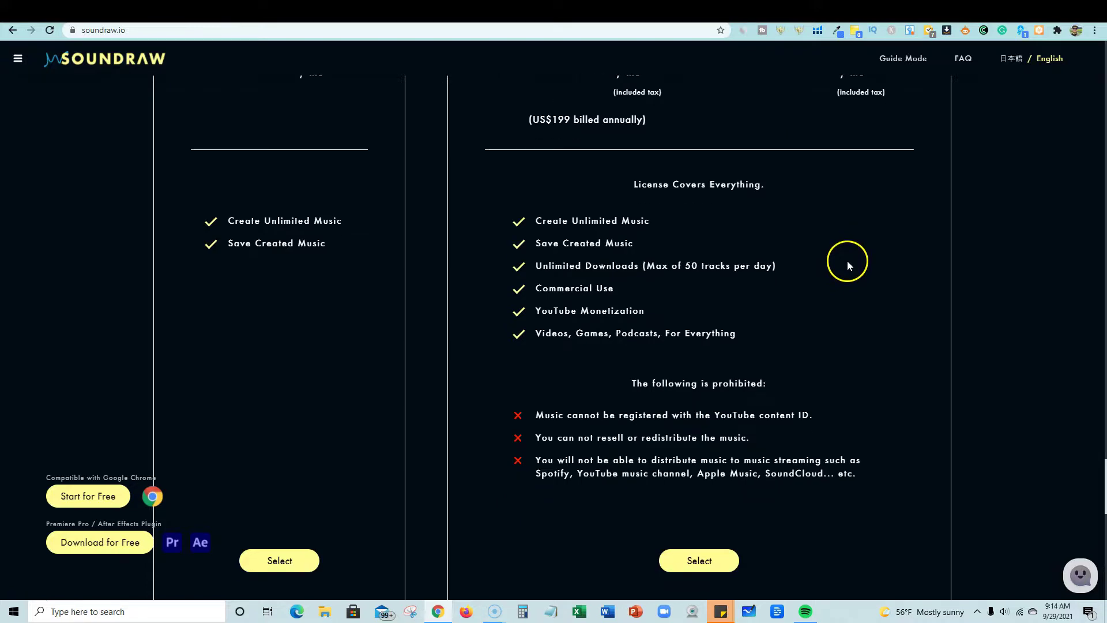
scroll(847, 268, up, 1)
scroll(847, 268, down, 6)
scroll(847, 271, down, 4)
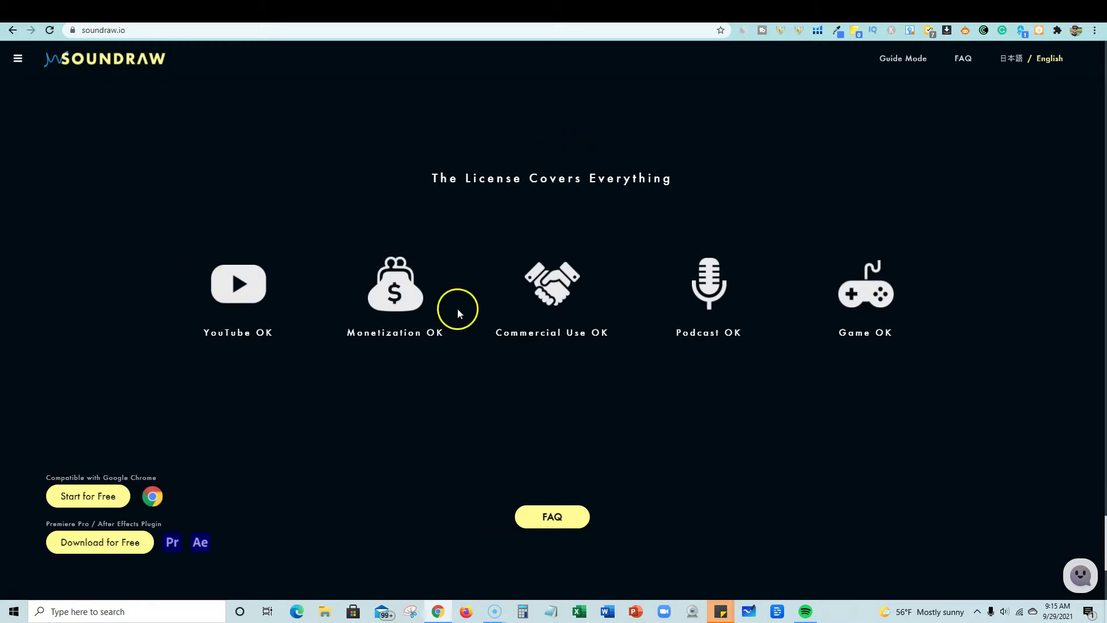
Scroll back up through pricing, testimonials and tutorials to the 'Freely customize' top banner
scroll(666, 329, down, 5)
scroll(666, 329, up, 8)
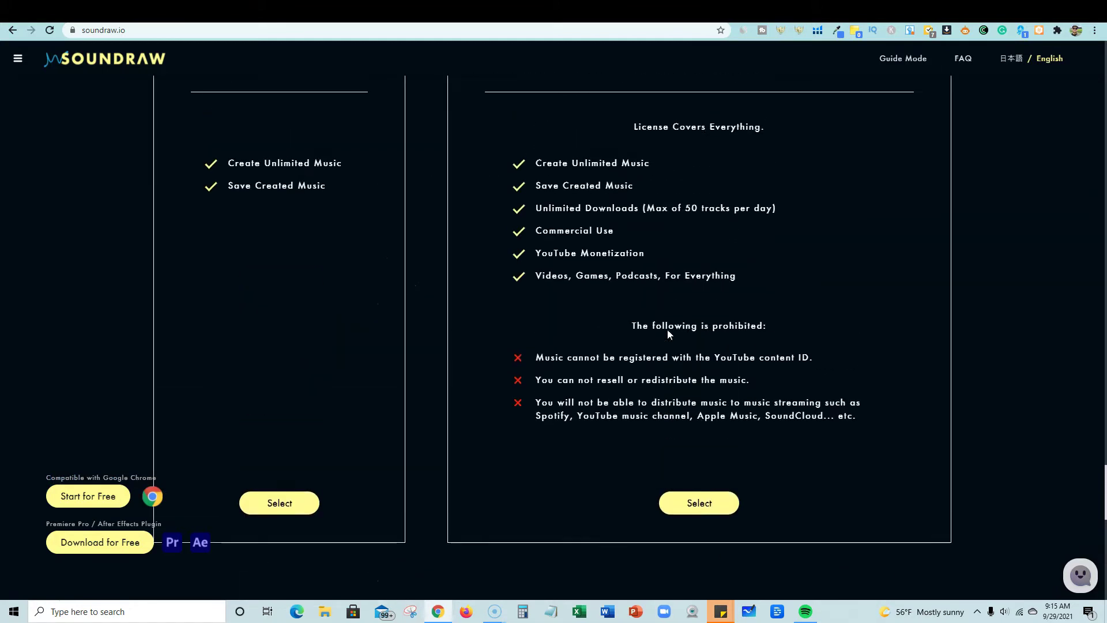
scroll(667, 329, up, 3)
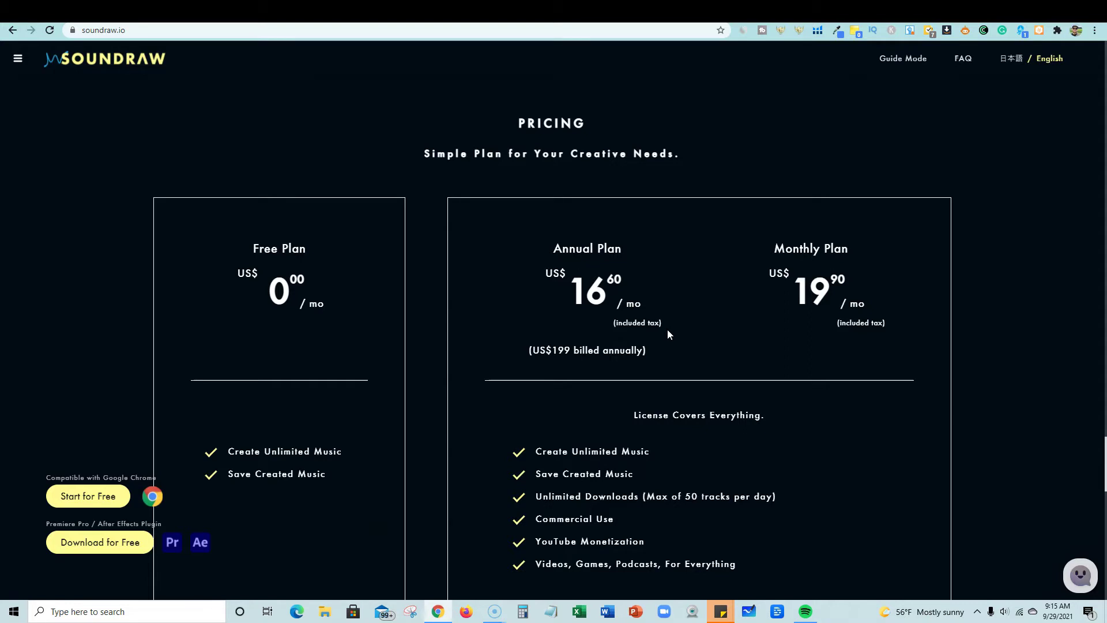
scroll(666, 329, up, 10)
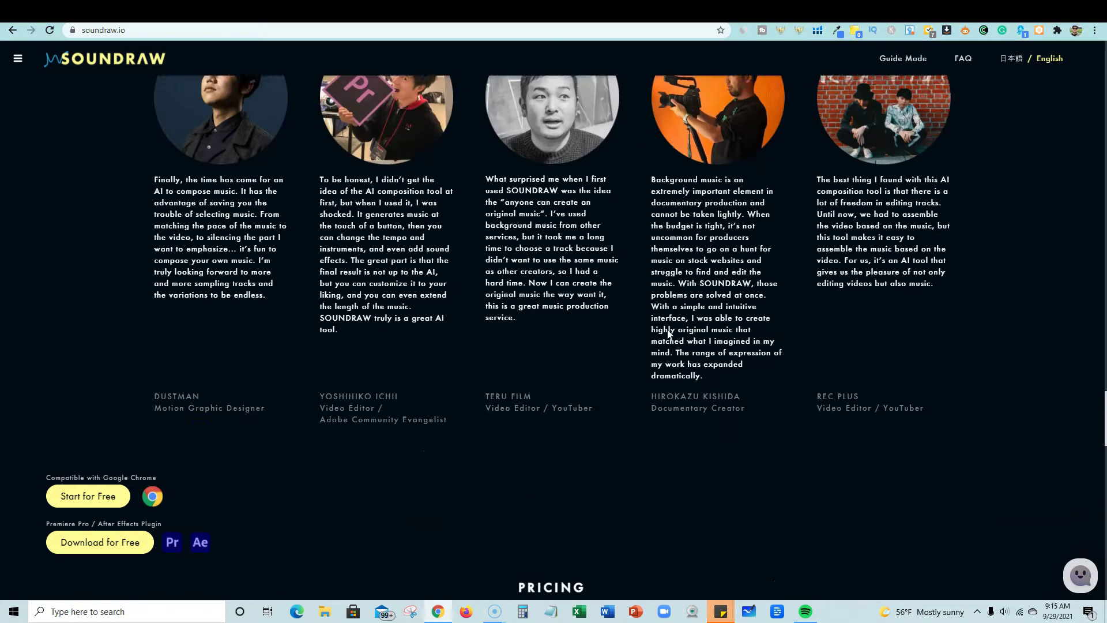
scroll(667, 333, up, 10)
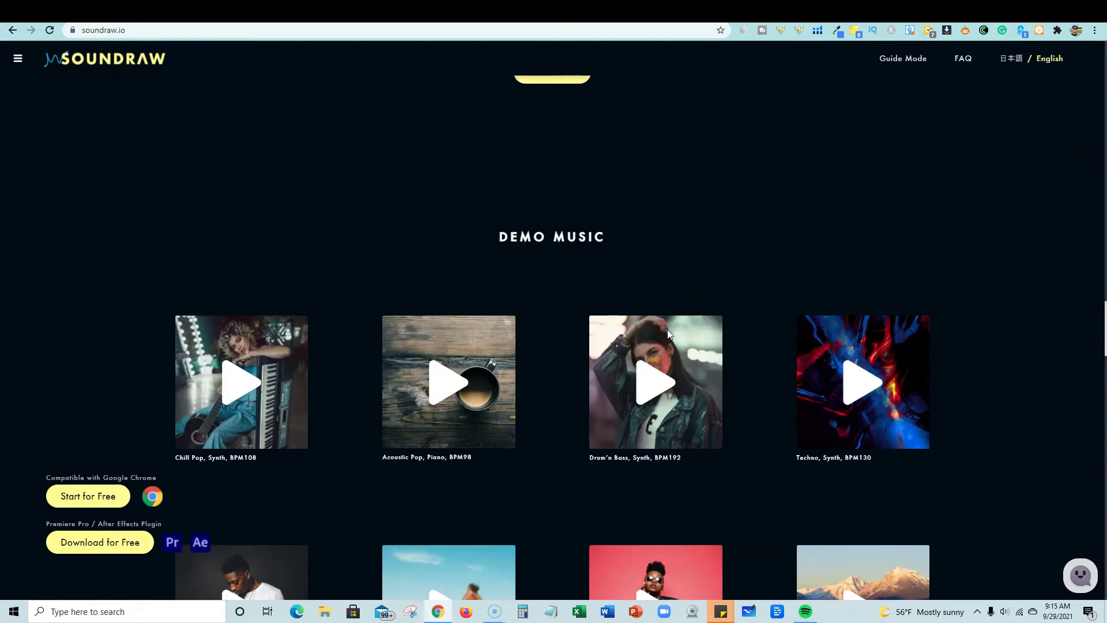
scroll(666, 330, up, 5)
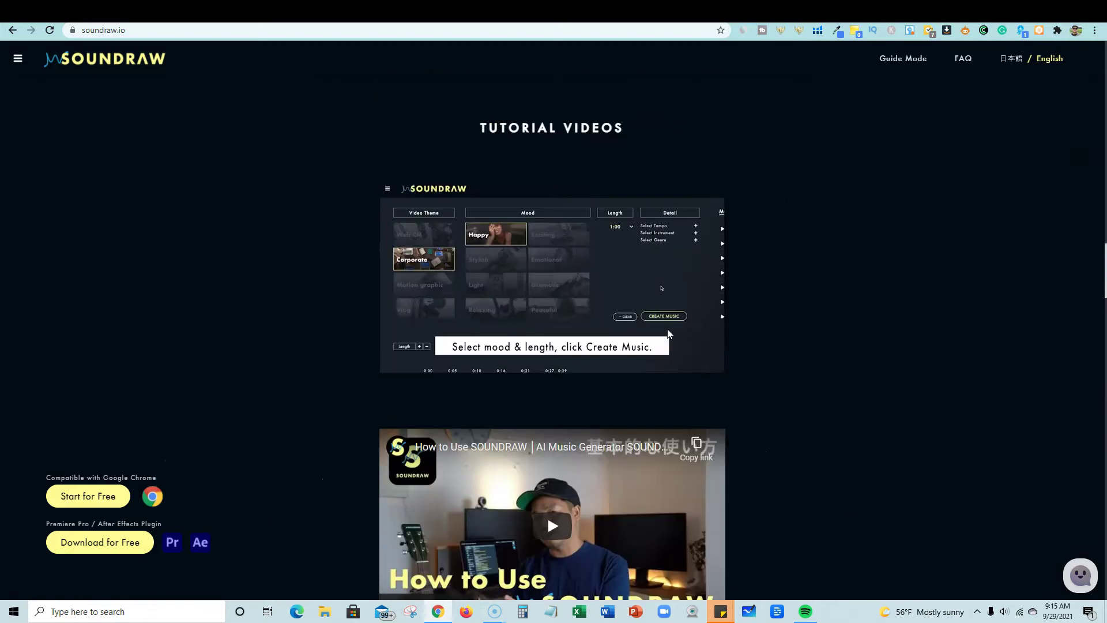
scroll(669, 334, up, 15)
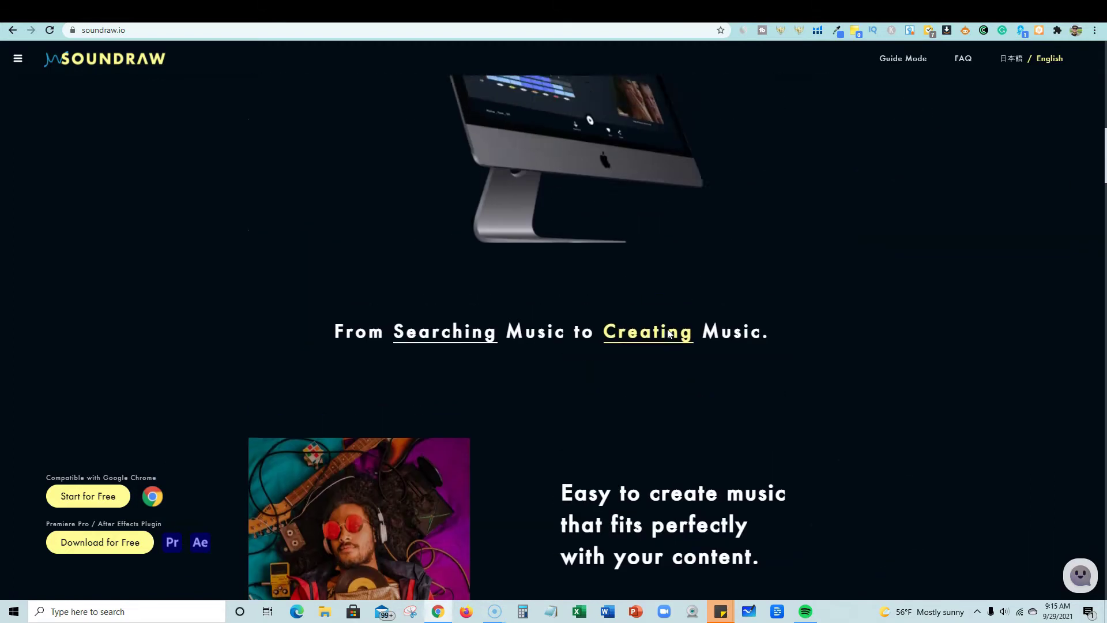
scroll(669, 334, up, 10)
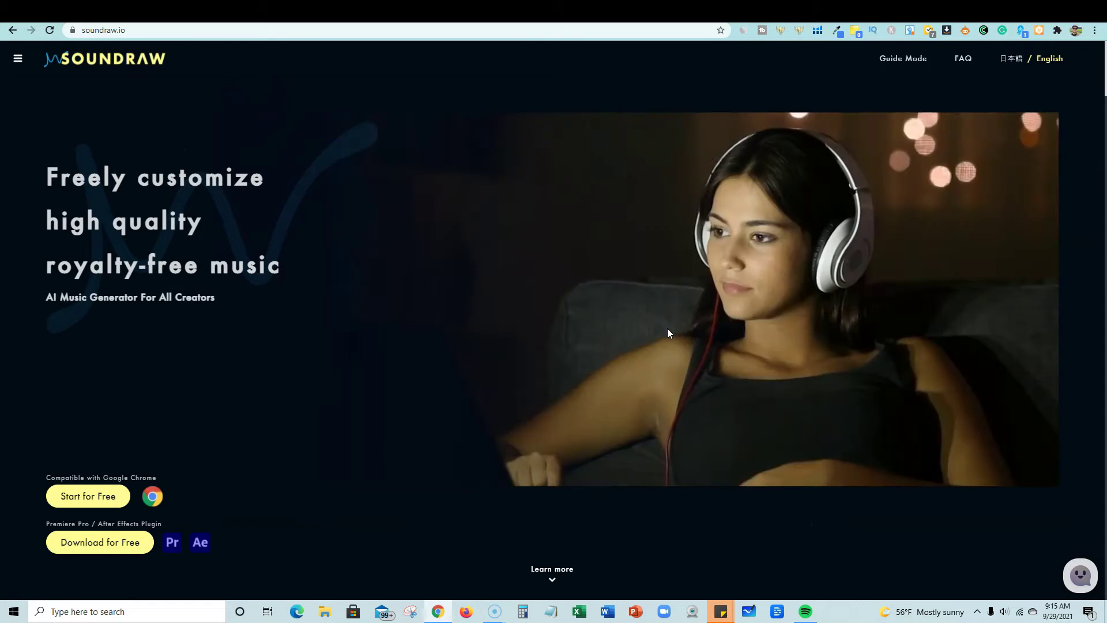